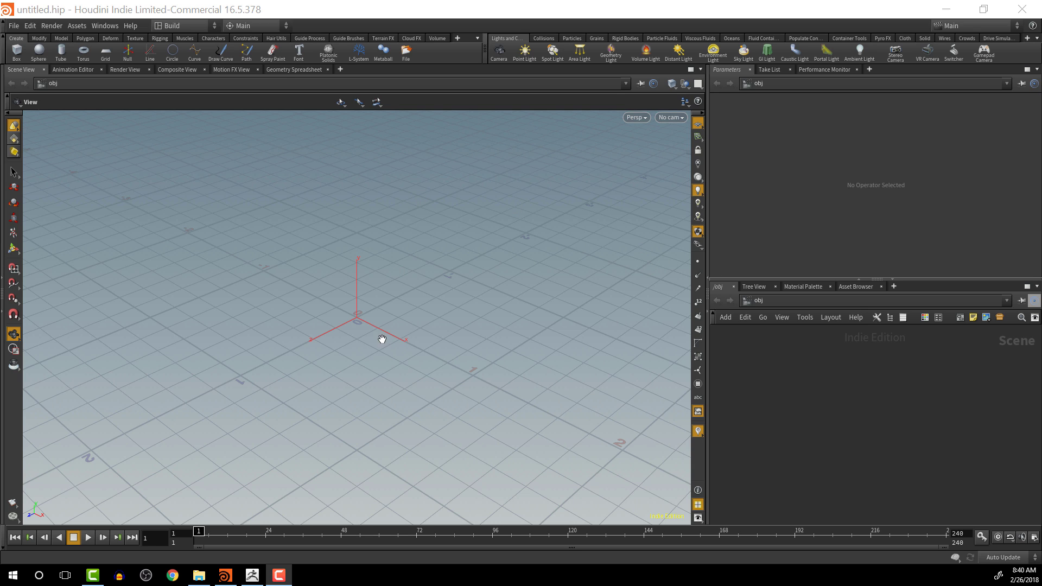
Step: Tilt the empty scene's viewport down to a low angle showing the horizon
mouse_move(381, 336)
mouse_down()
mouse_move(413, 310)
mouse_move(379, 428)
mouse_move(382, 361)
mouse_move(383, 408)
mouse_up()
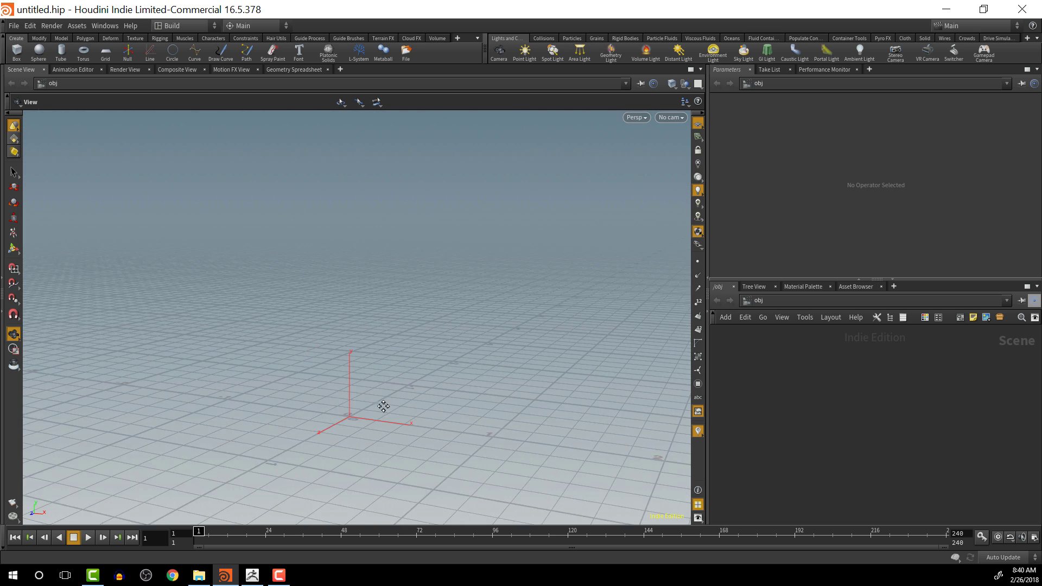
Step: Create a sphere at the origin and raise it about 1.5 units
click(39, 52)
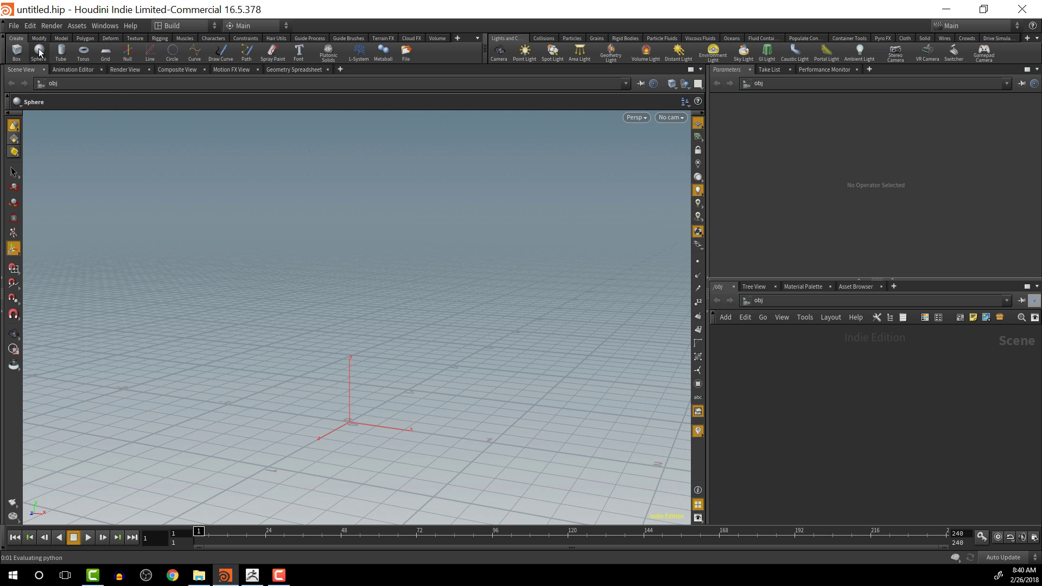
key(Return)
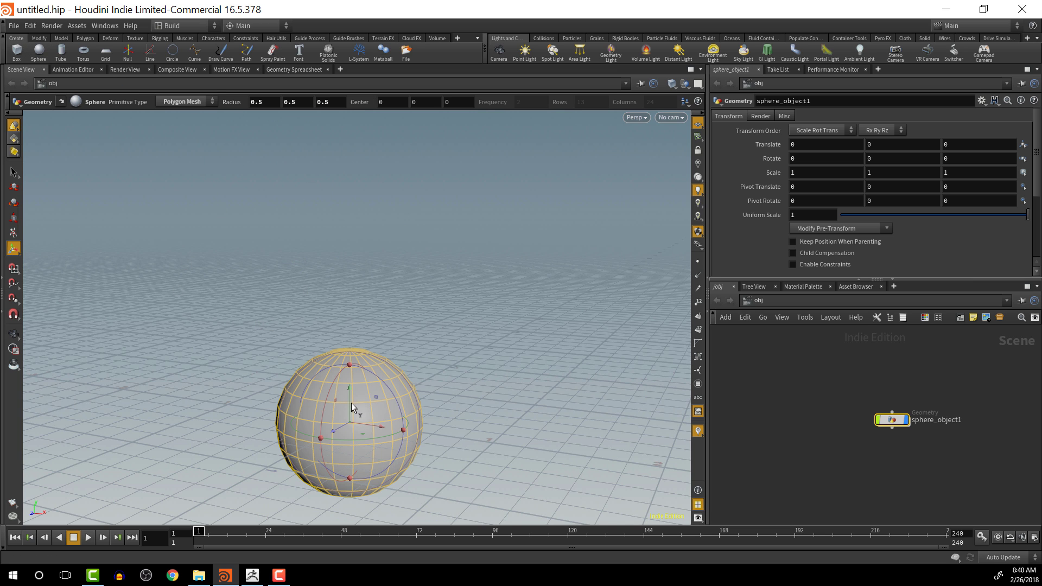
drag(351, 402, 359, 174)
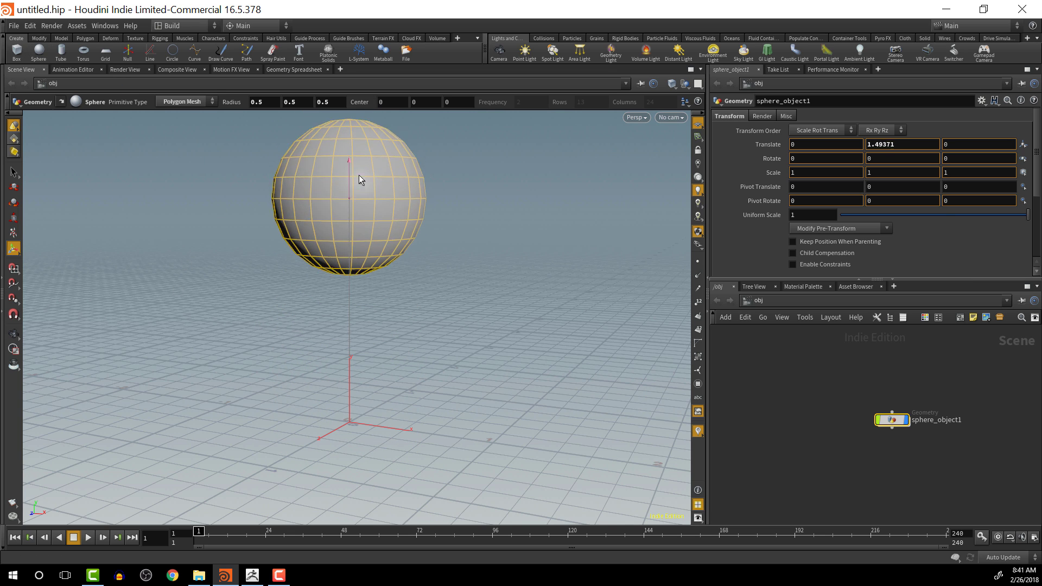
Step: Convert the sphere into a FLIP fluid from Particle Fluids, then return to /obj
click(664, 38)
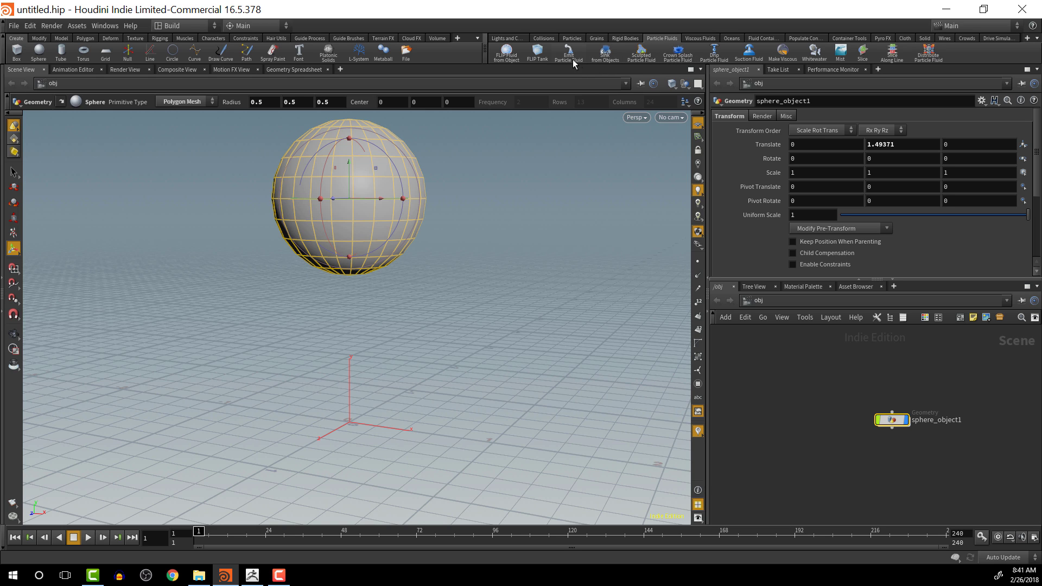
click(514, 57)
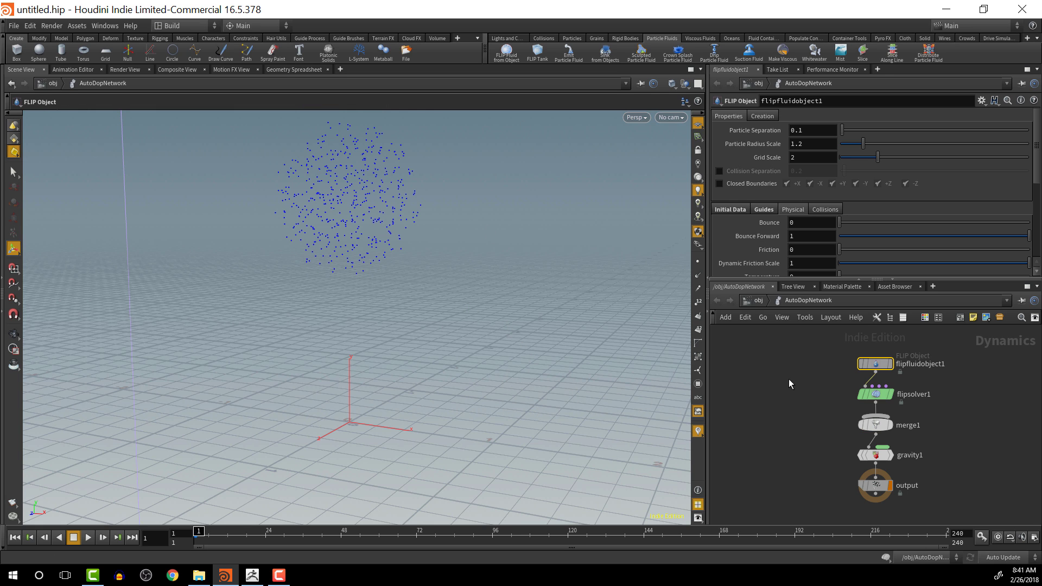
click(763, 303)
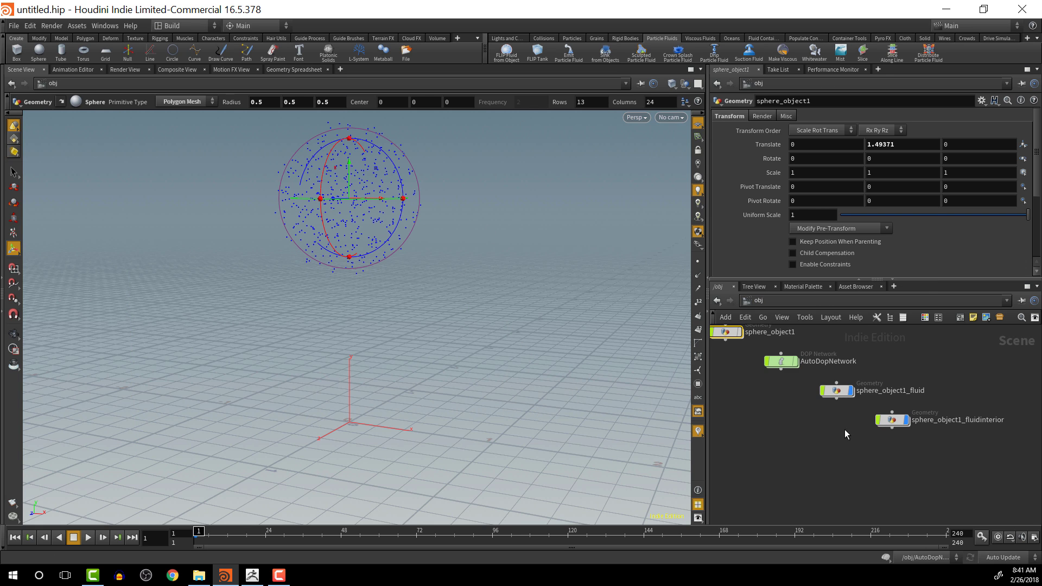
Step: Lay out the nodes and add a Ground Plane collider under the fluid
key(l)
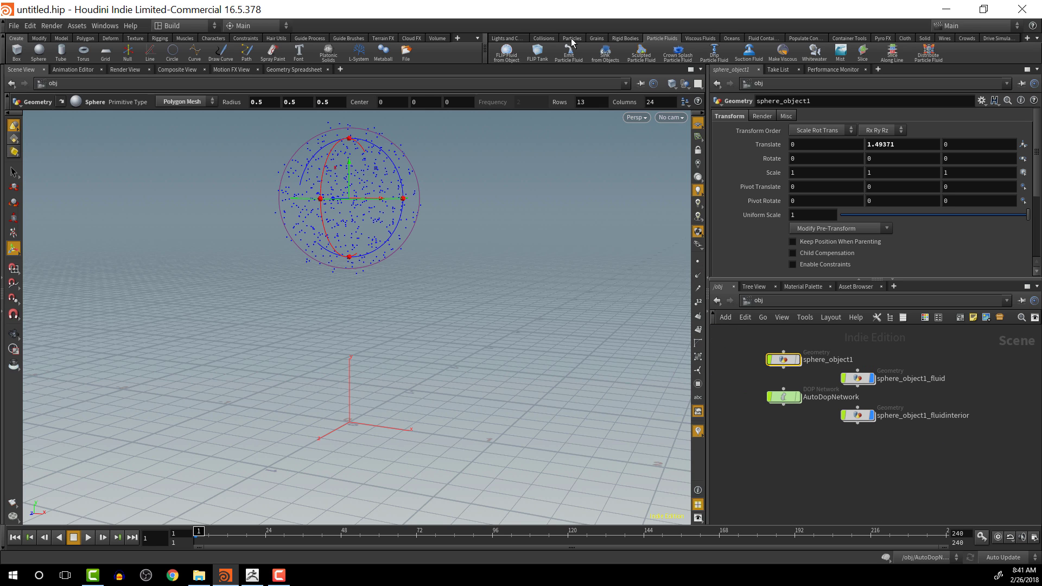
click(544, 38)
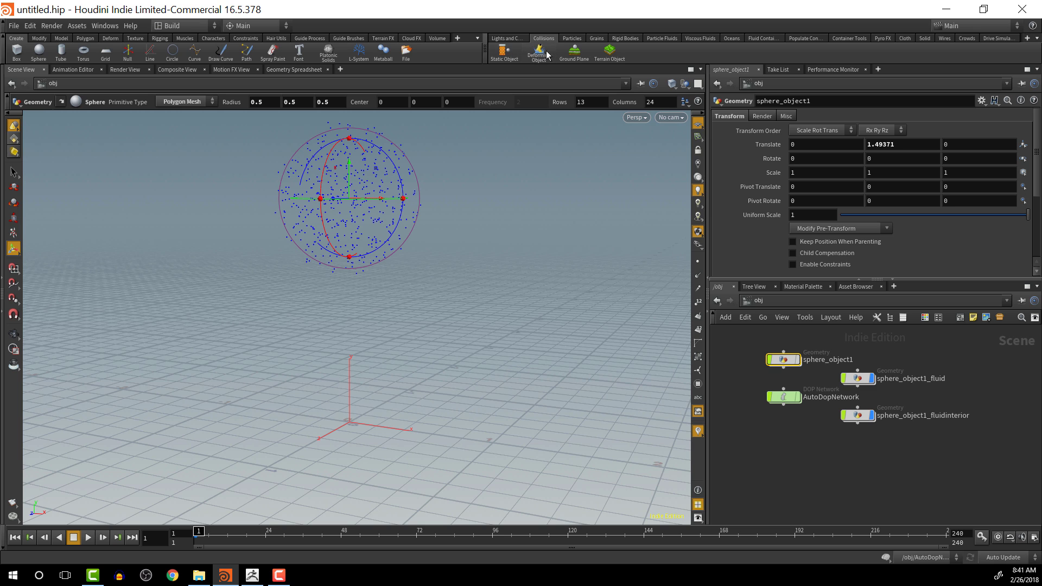
click(574, 54)
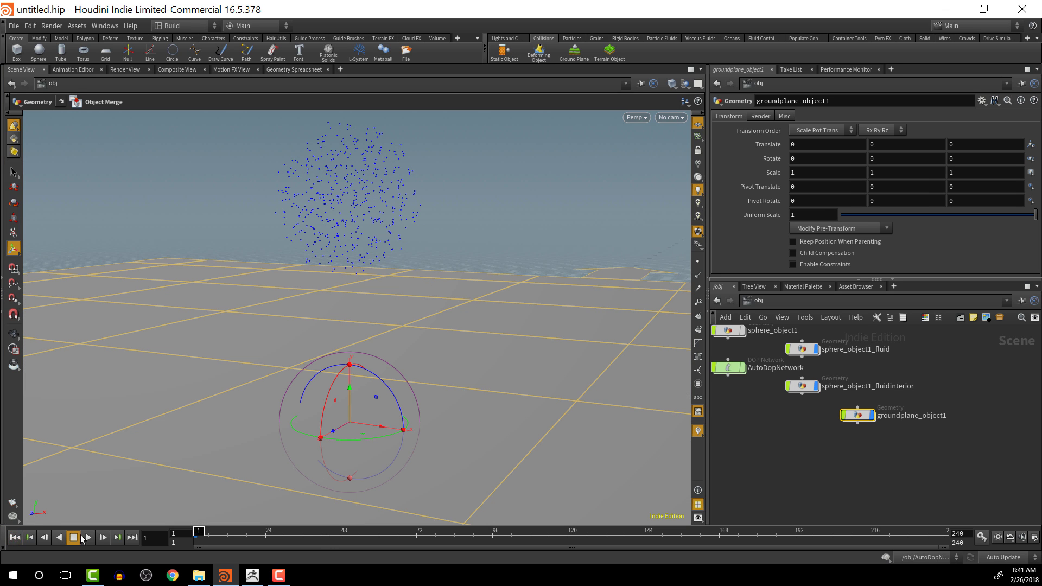
Step: Play the simulation briefly, stop it, and rewind to frame 1
click(88, 537)
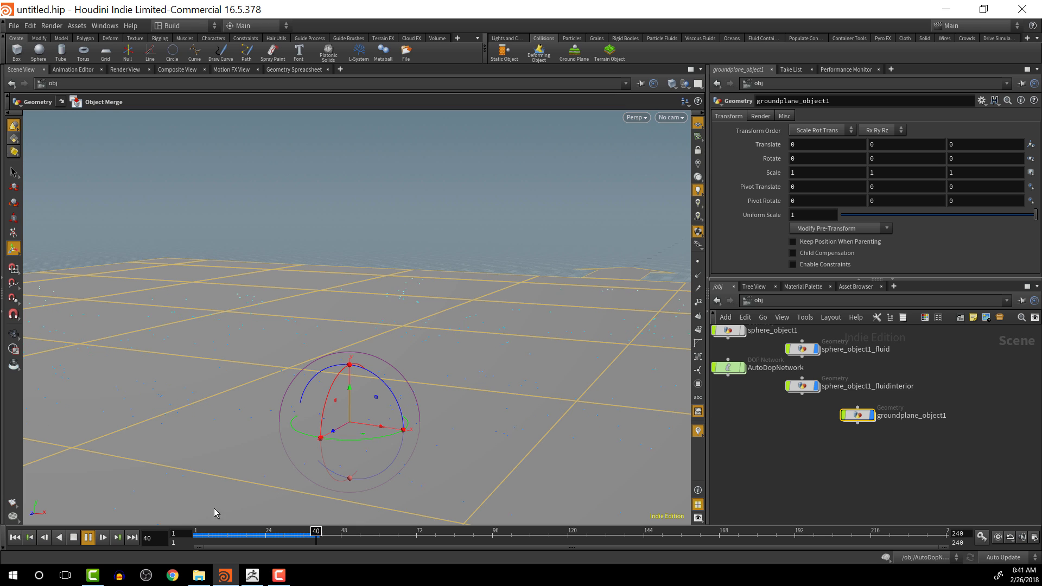
click(74, 538)
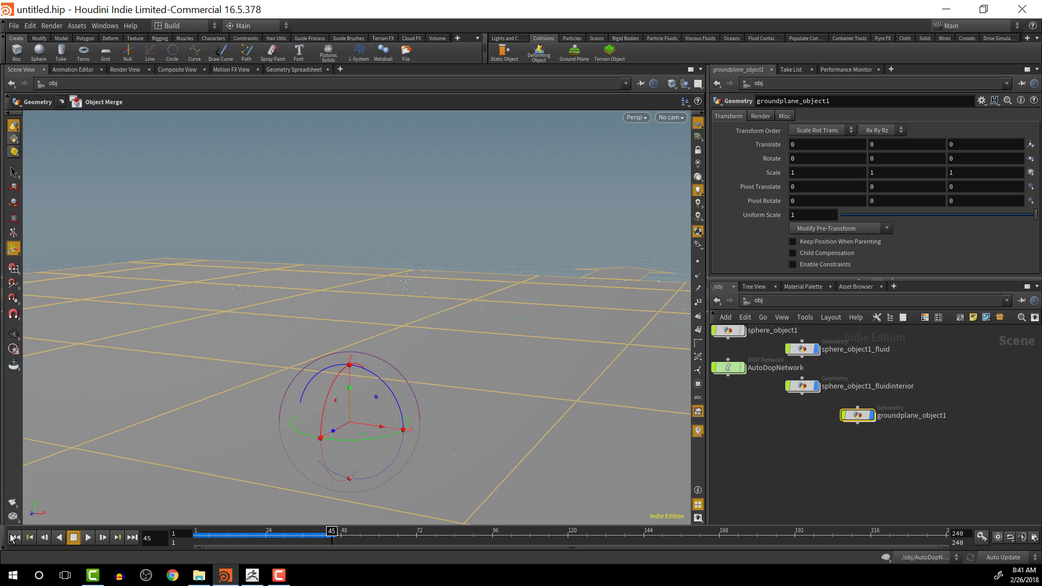
click(13, 537)
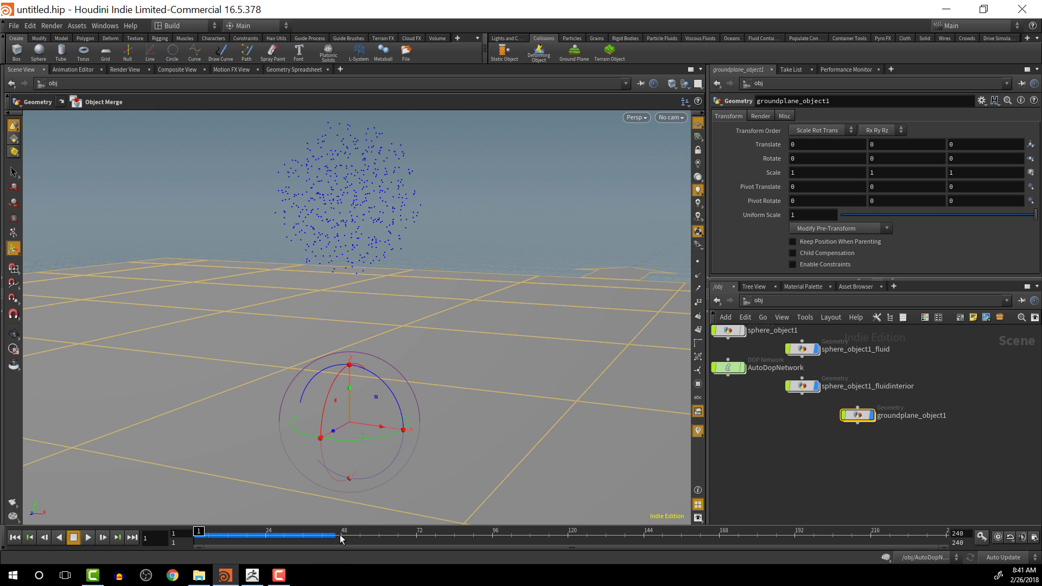
Step: Set the global animation End frame to 48 and apply it
click(1036, 538)
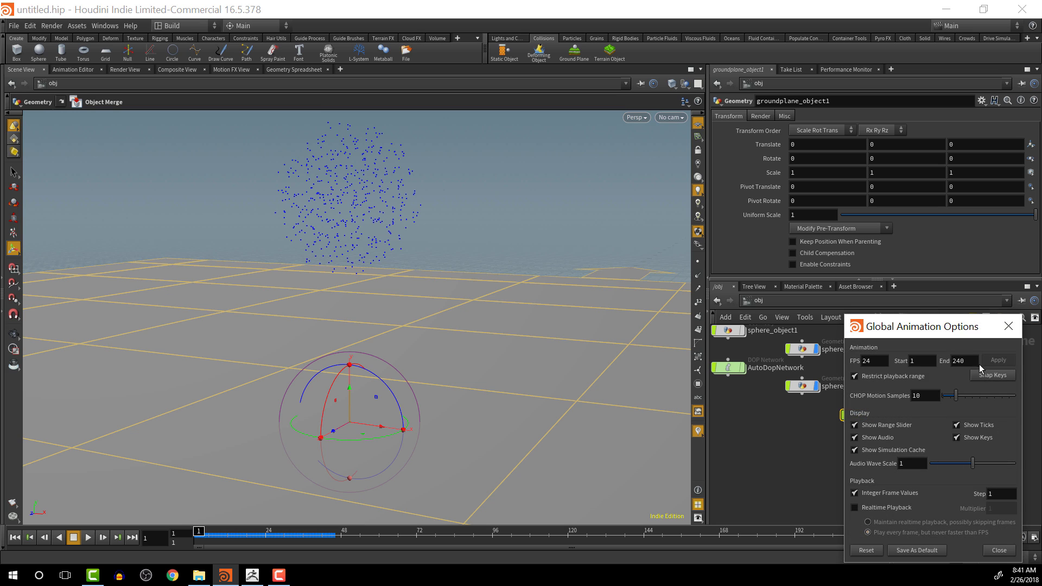
double_click(974, 361)
text(45)
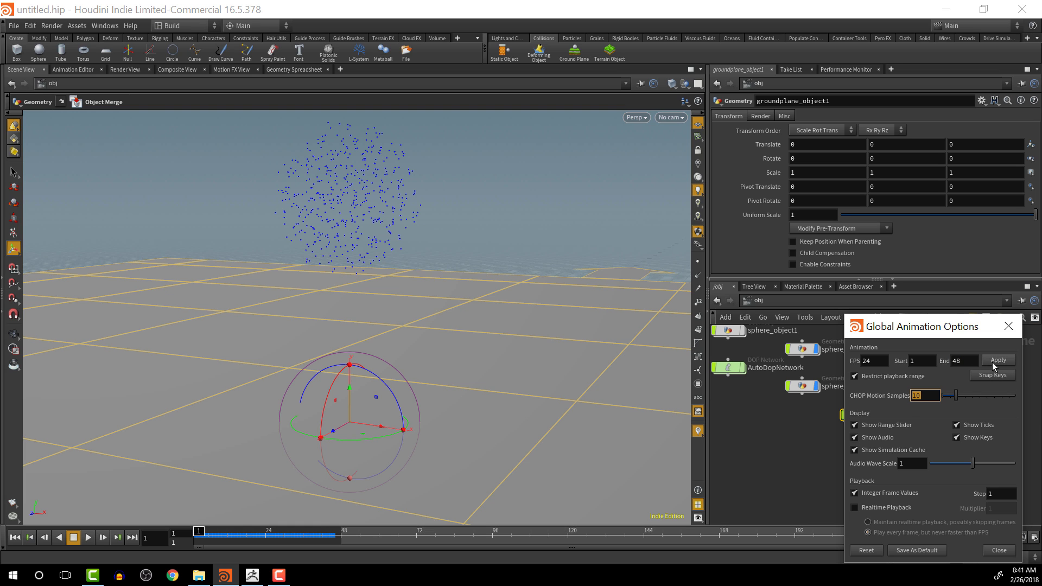
click(995, 361)
click(999, 551)
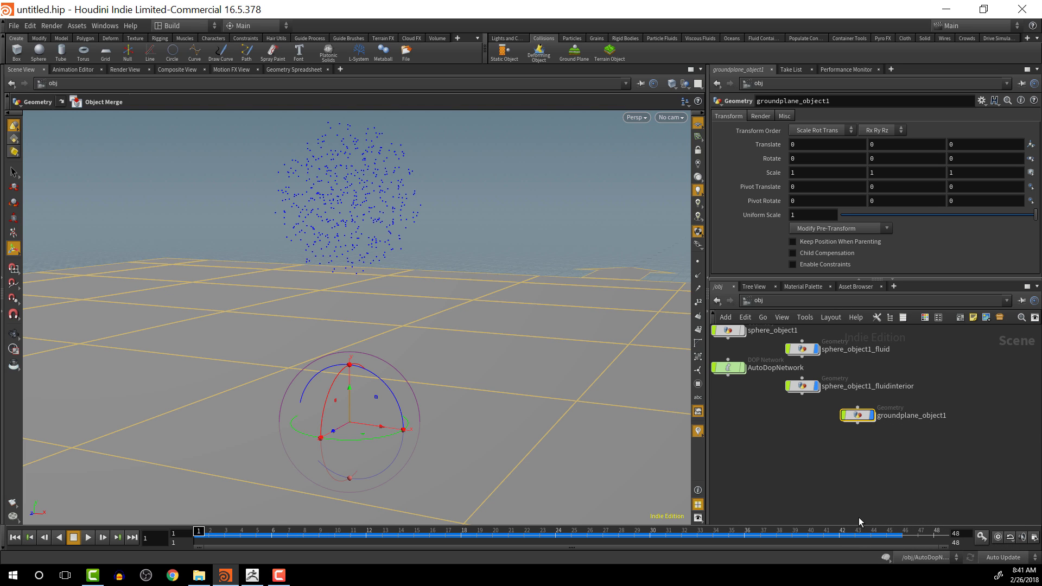
Step: Preview the simulation over the new range, then rewind to frame 1
click(89, 538)
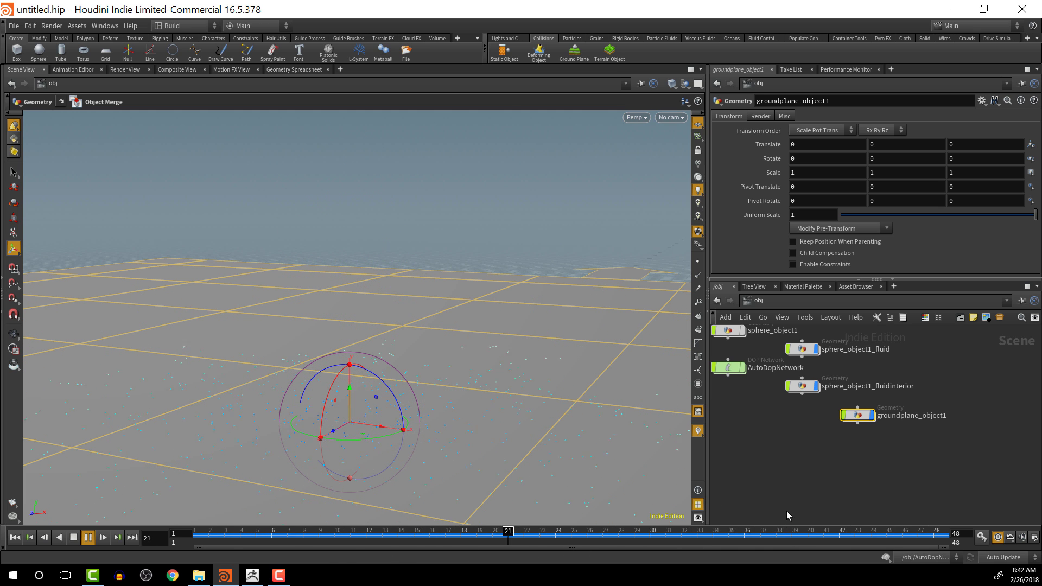
click(88, 538)
click(15, 538)
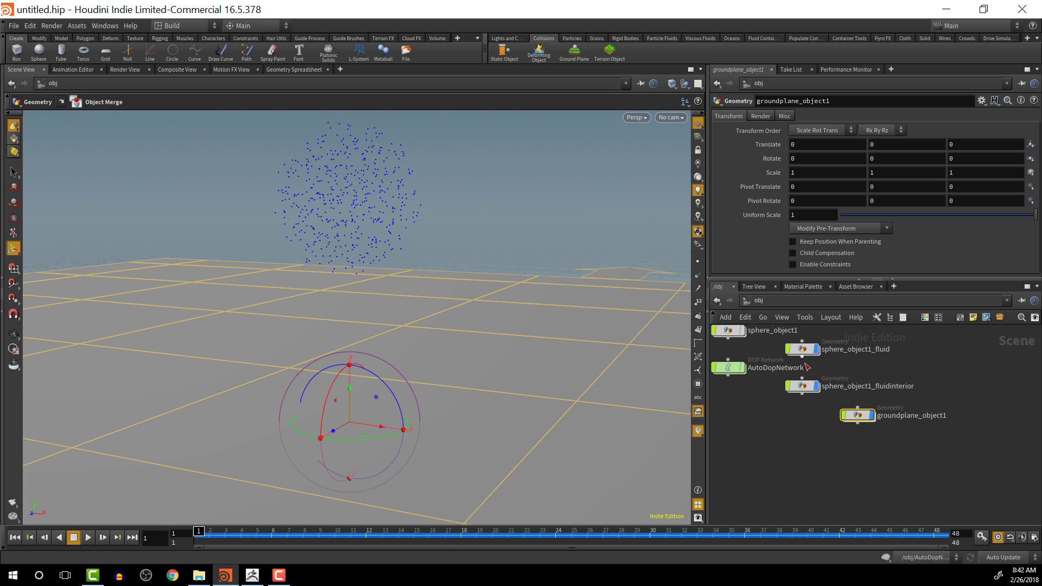
Step: Set flipfluidobject1 particle separation to .01 inside AutoDopNetwork and let it cook to frame 19
click(732, 371)
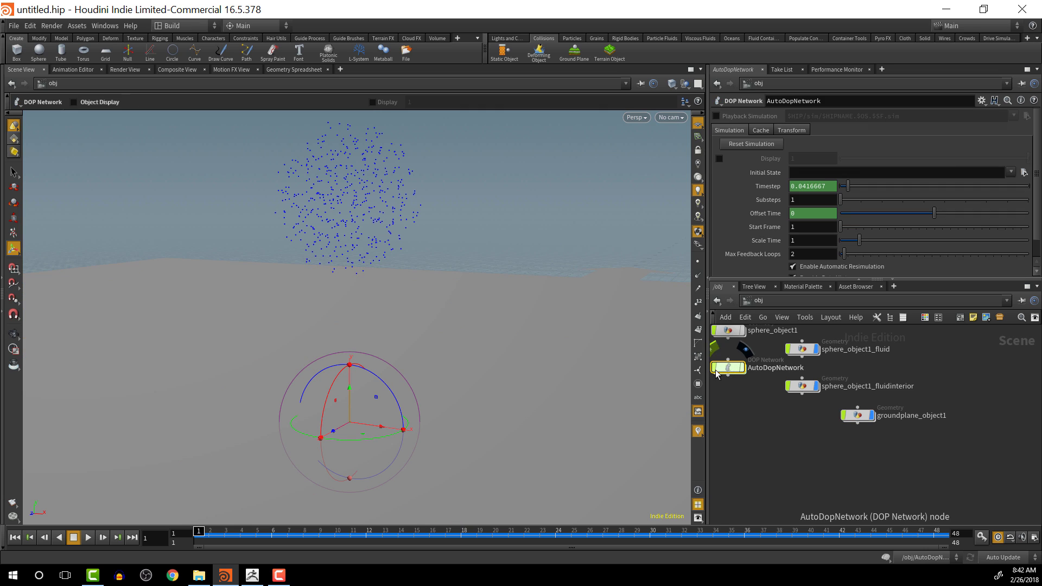
double_click(733, 372)
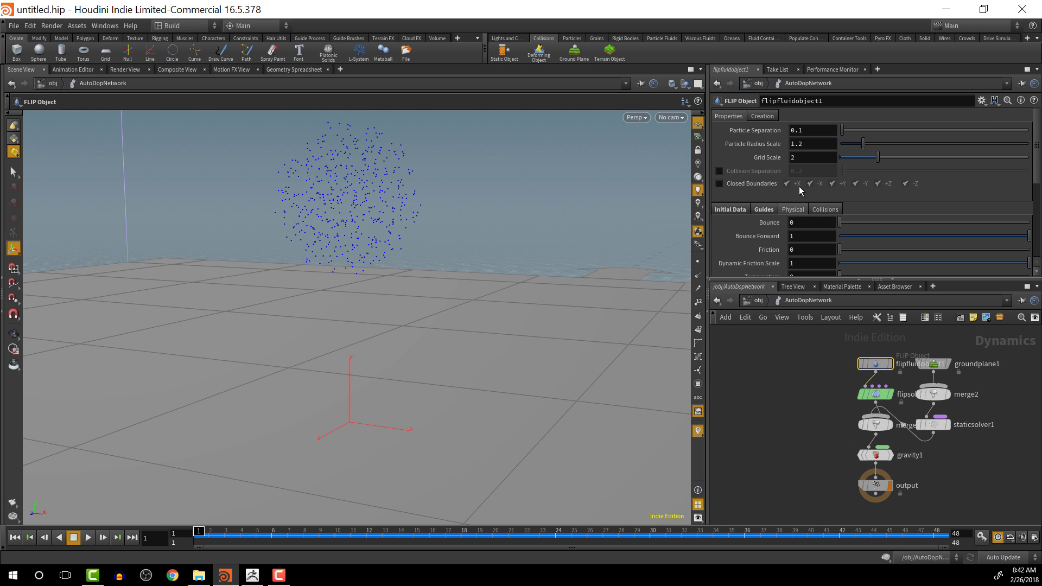
click(816, 131)
text(.01)
key(Return)
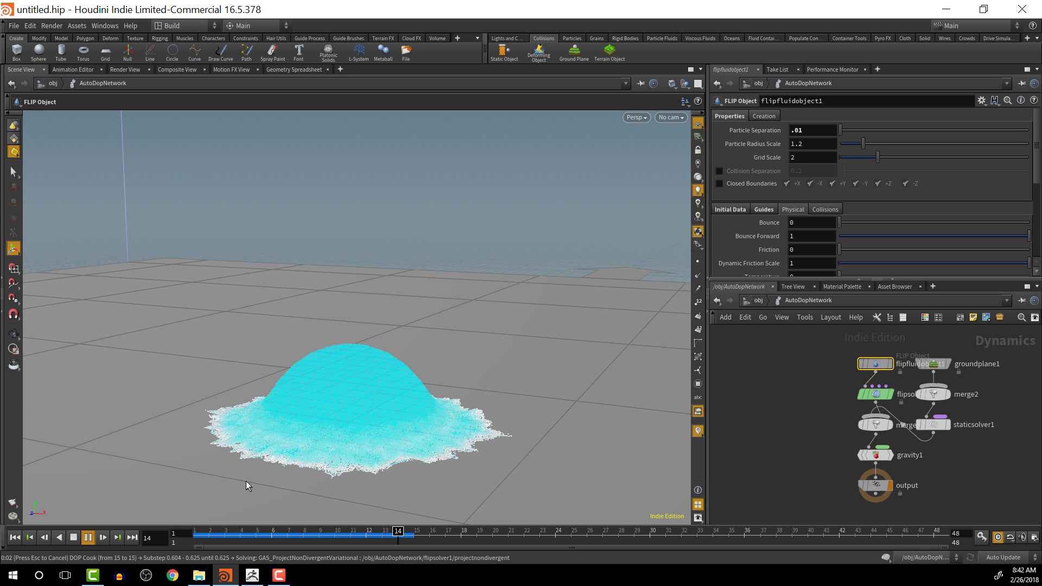
key(l)
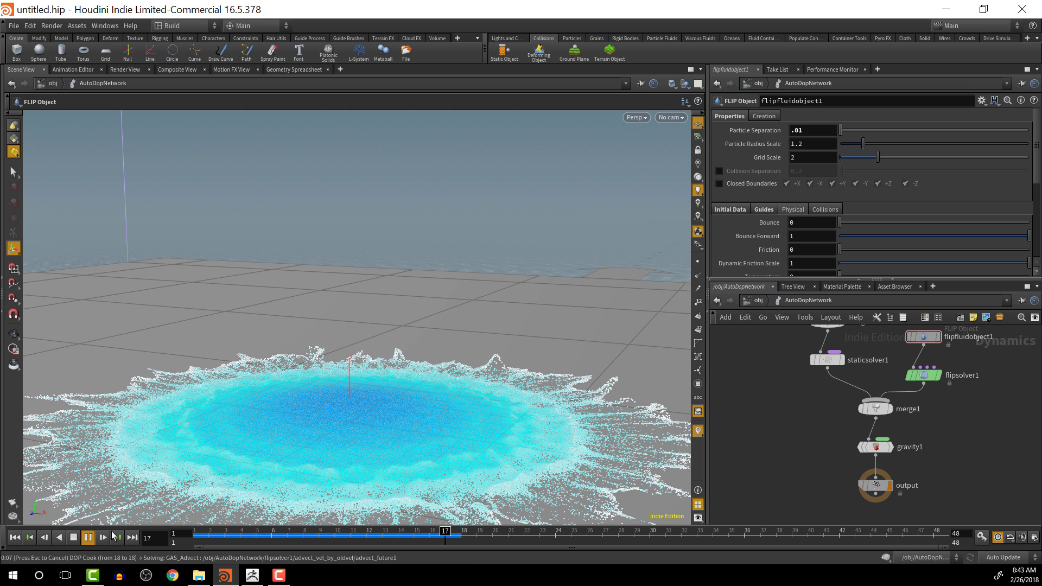
click(88, 537)
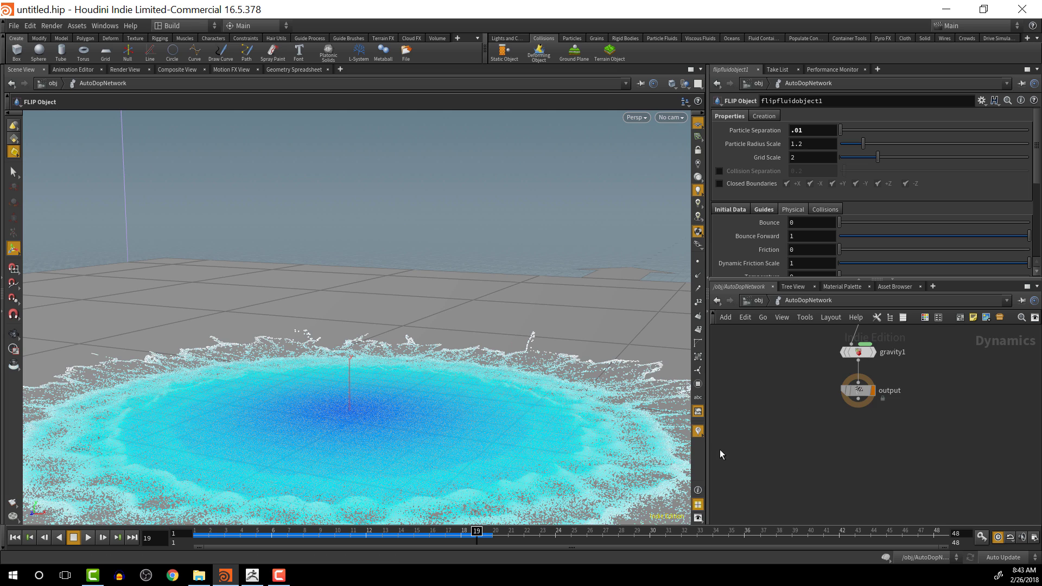
Step: Select the DOP output node and inspect the $SF variable in its Output File path
drag(824, 400, 824, 446)
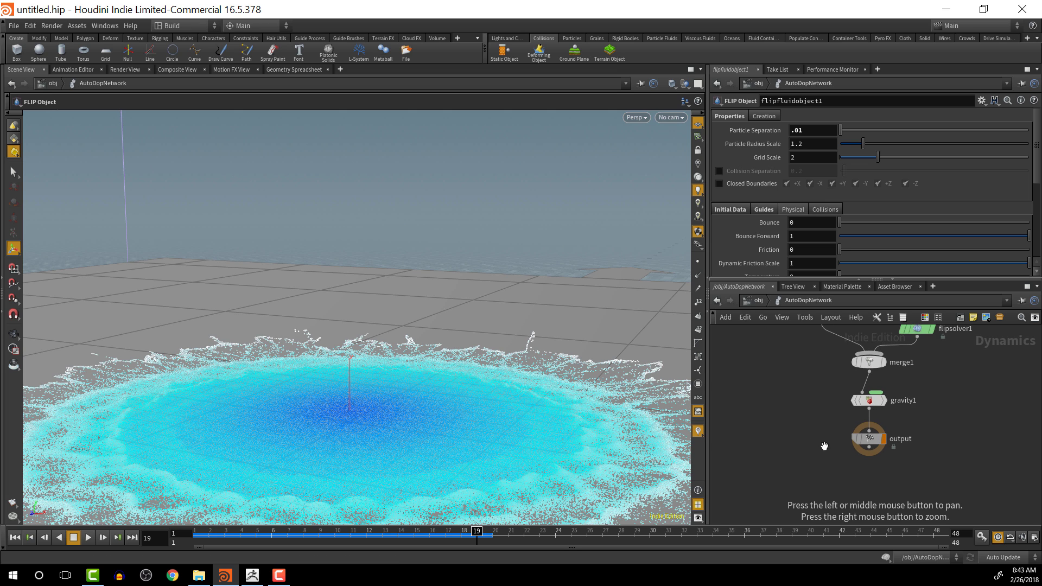
click(870, 440)
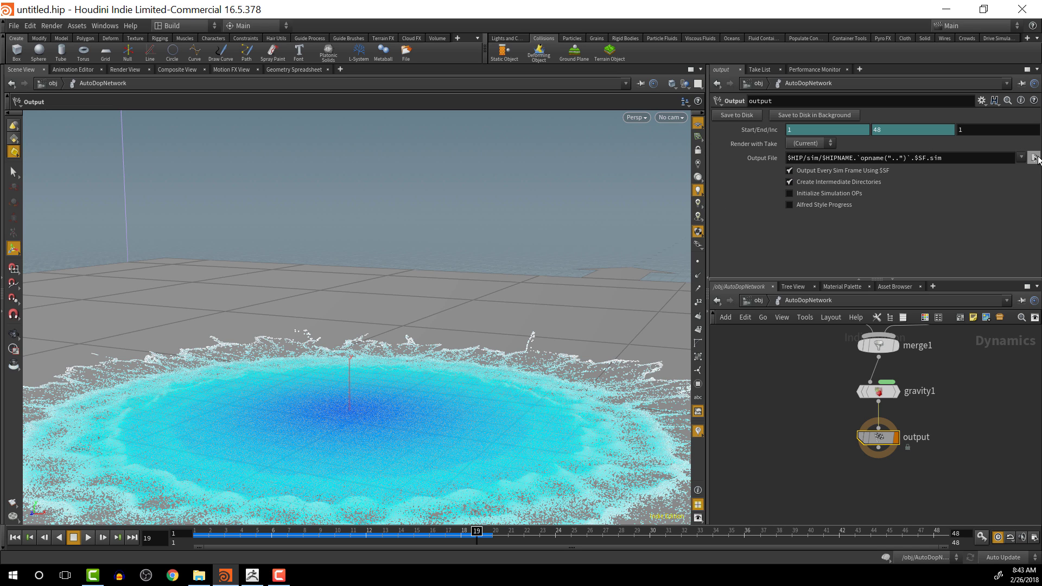
drag(968, 158, 934, 158)
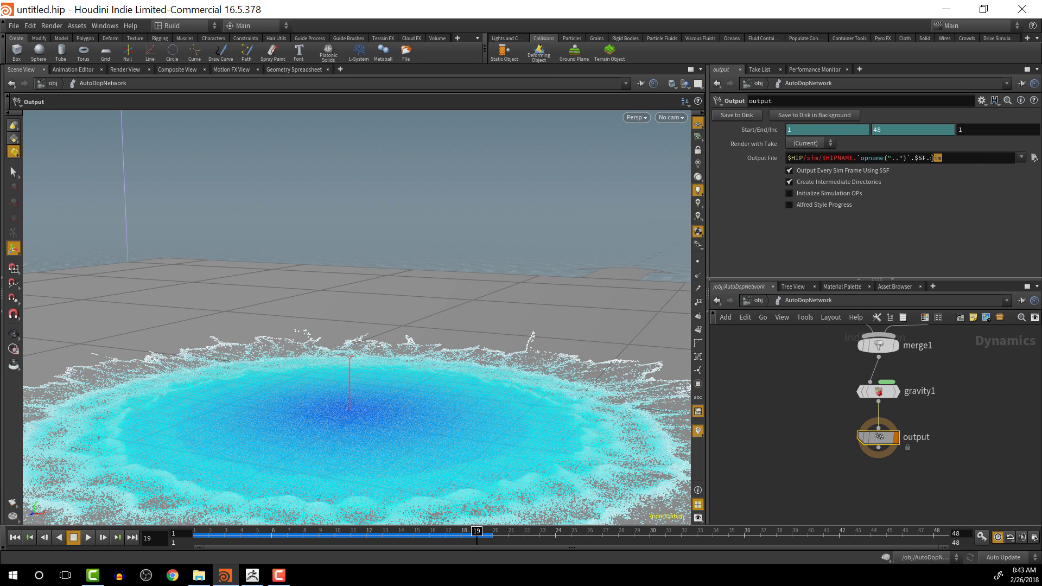
click(915, 157)
double_click(915, 157)
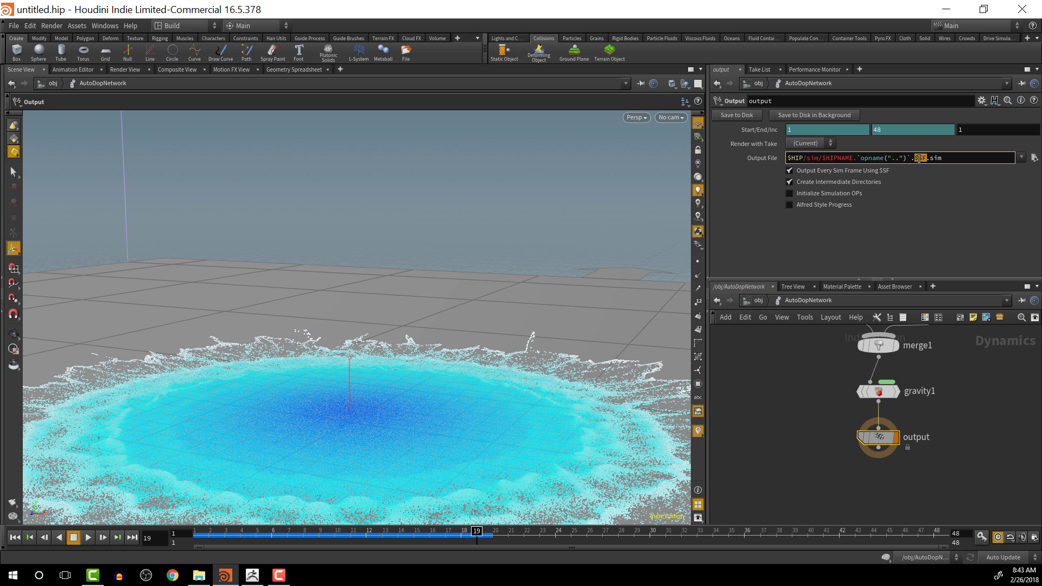
click(919, 158)
double_click(921, 157)
Step: Create a 'sims' folder on the Desktop, then undo a trial output path
click(1034, 158)
click(656, 76)
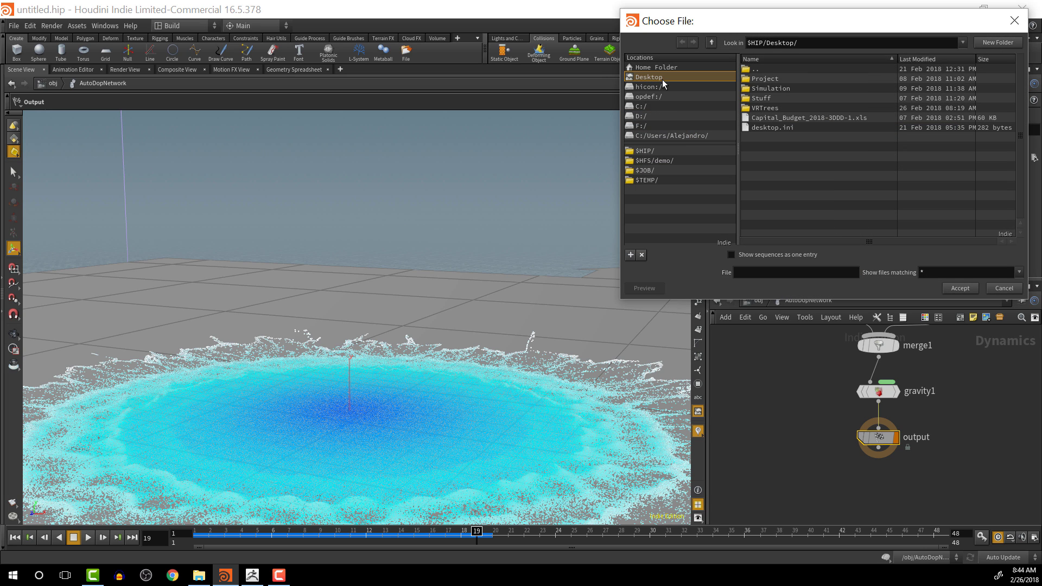
click(998, 42)
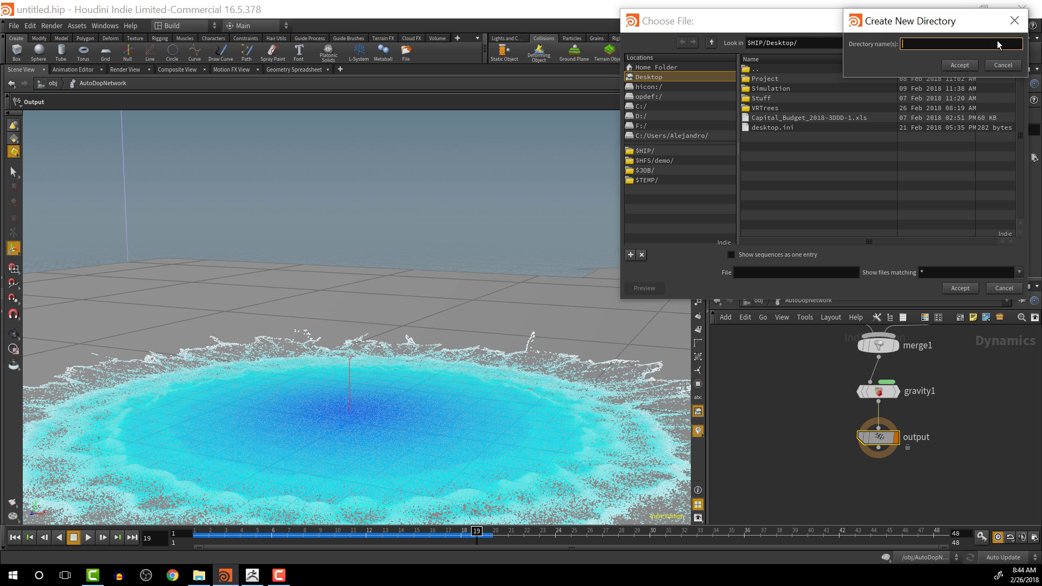
text(sims)
click(964, 62)
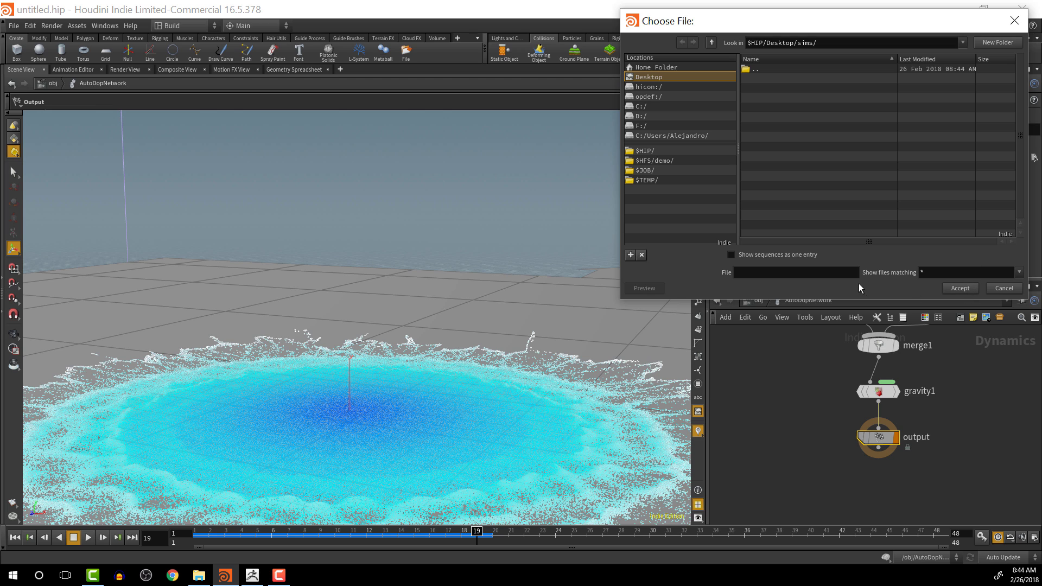
click(835, 273)
text(test)
key(Return)
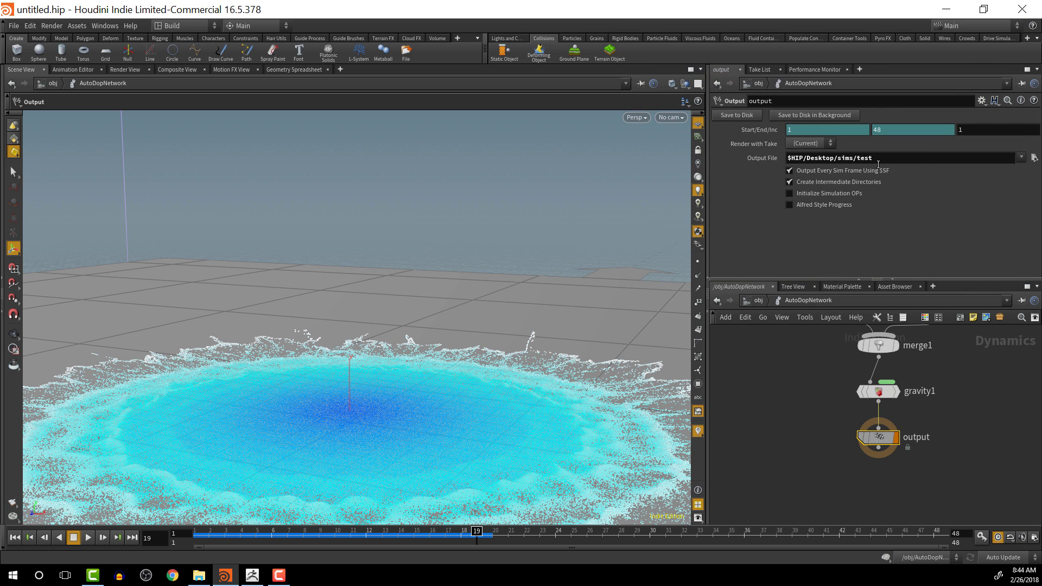
key(ctrl+z)
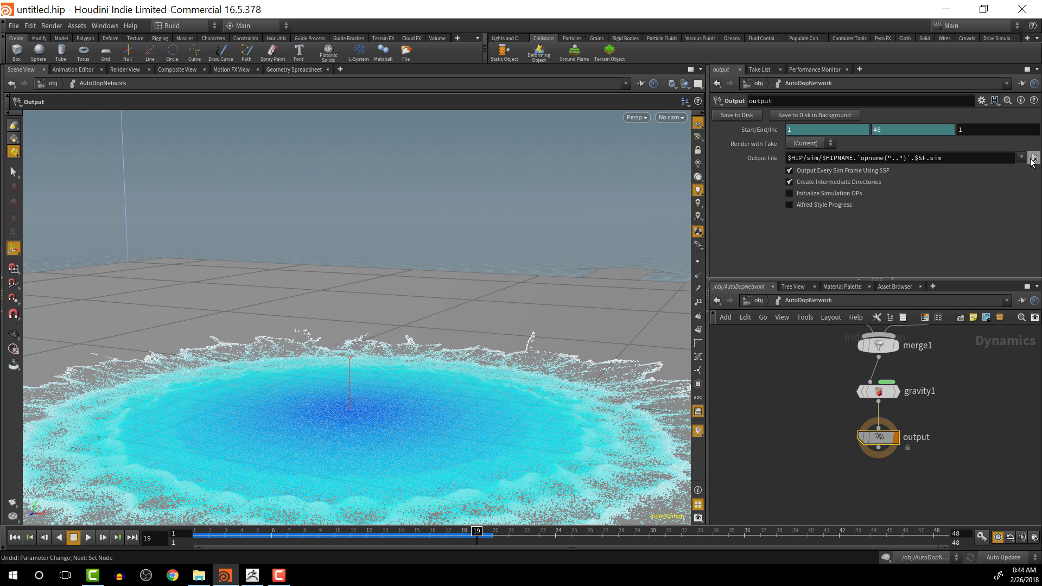
Step: Point the Output File into Desktop/sims, pasting the original $HIPNAME file-name pattern
click(1034, 158)
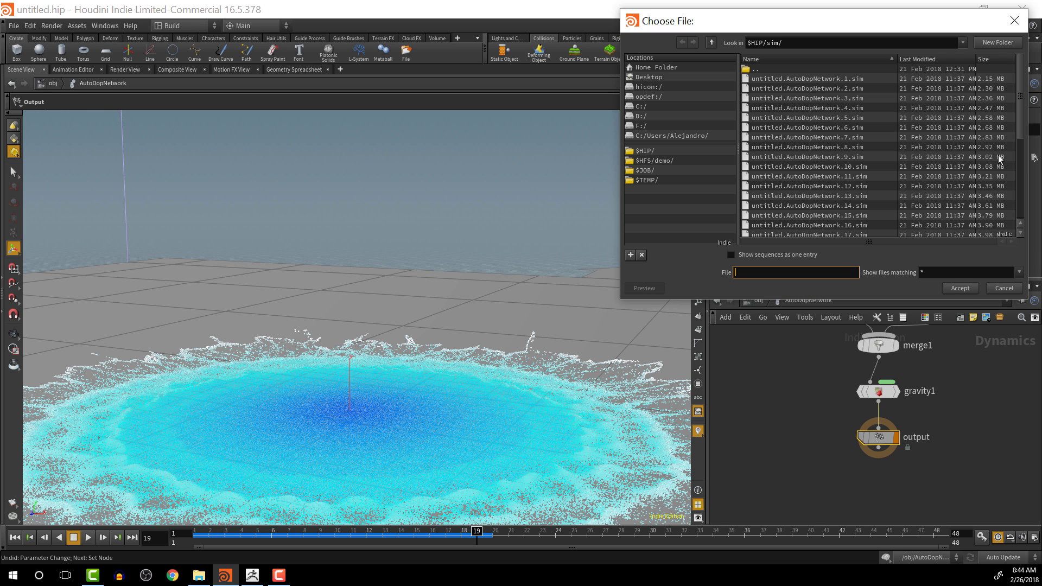
click(1014, 21)
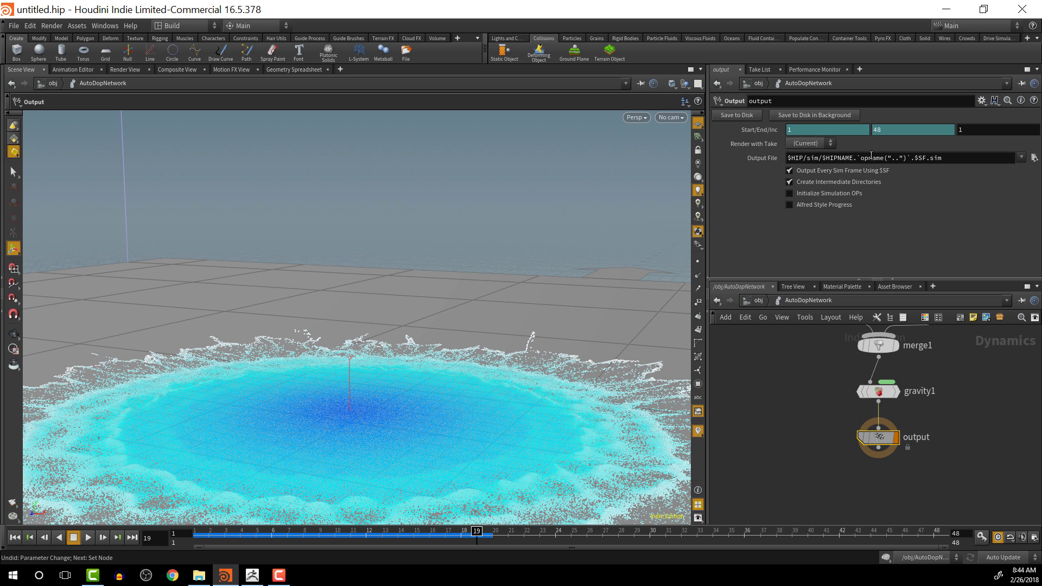
drag(822, 158, 953, 158)
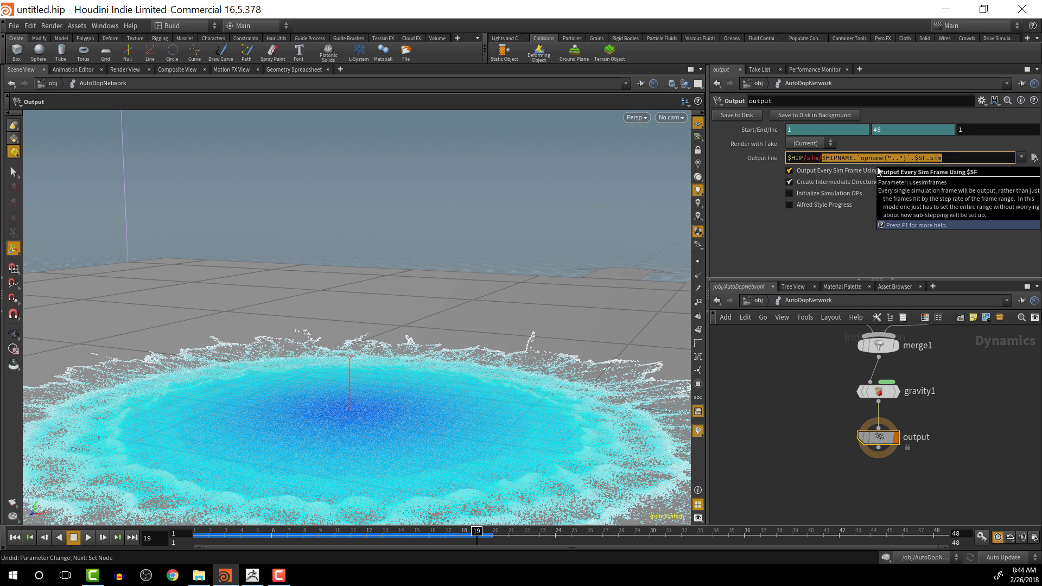
click(1035, 158)
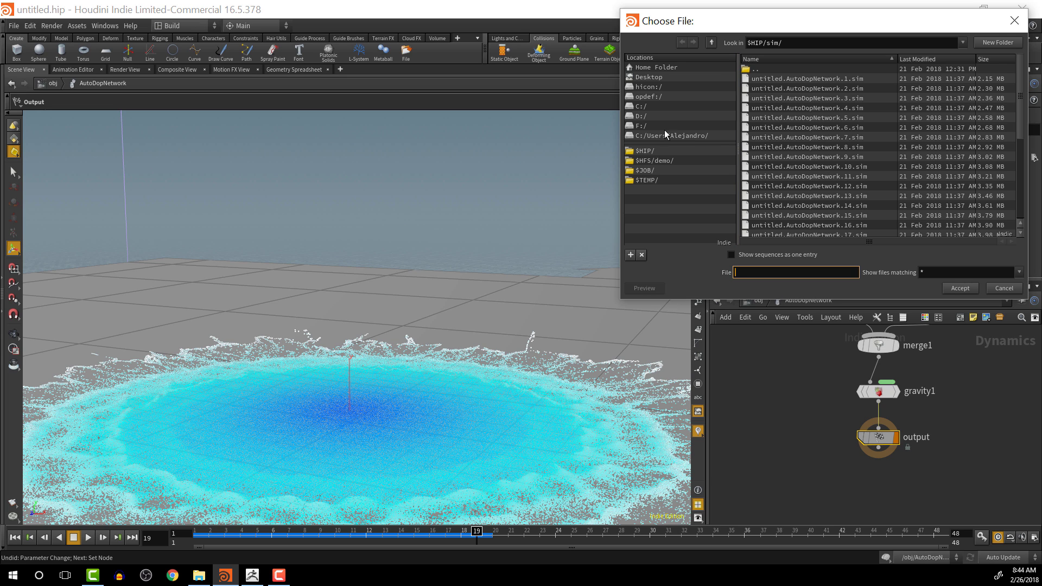
click(649, 78)
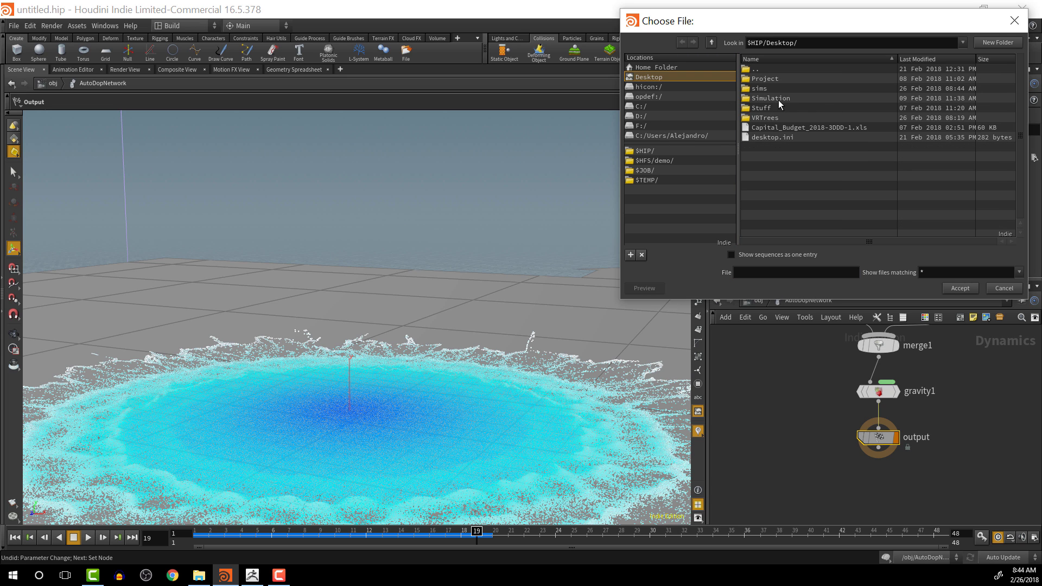
double_click(762, 88)
click(780, 274)
text($HIPNAME.`opname("..")`.$SF.sim)
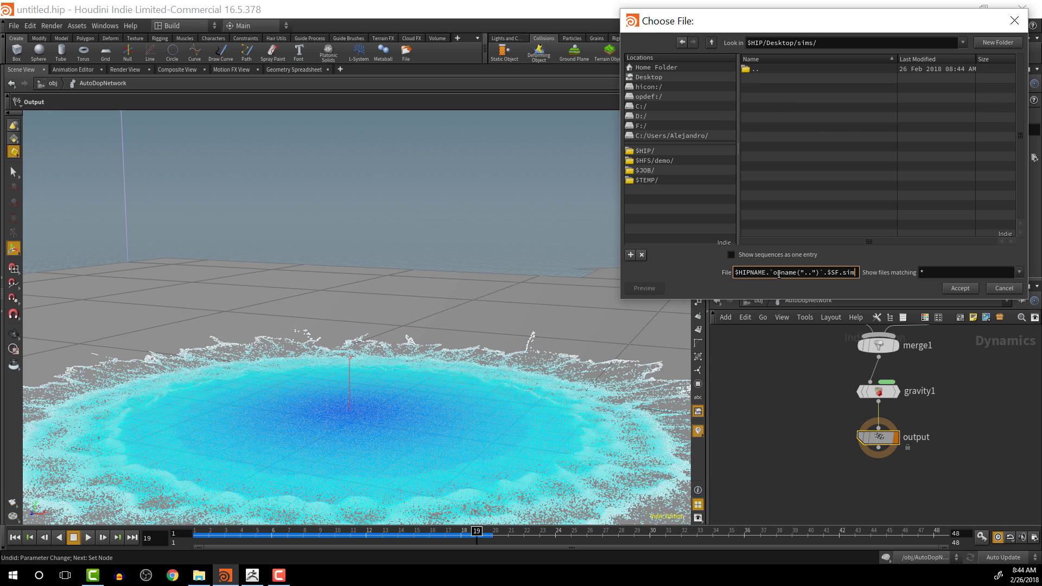
click(968, 288)
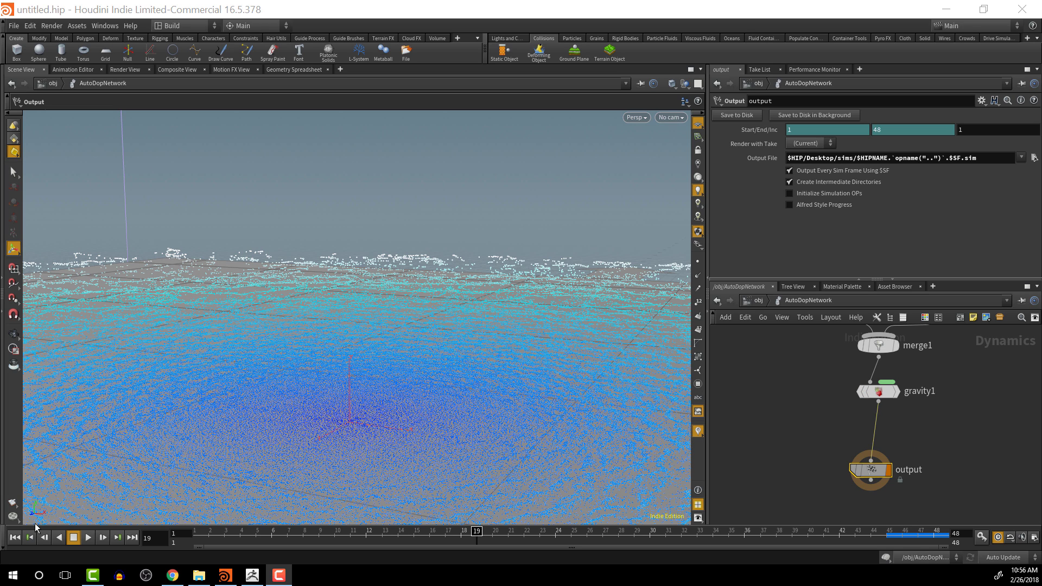
Step: Cache the simulation to disk from frame 1, stopping at frame 16
click(16, 538)
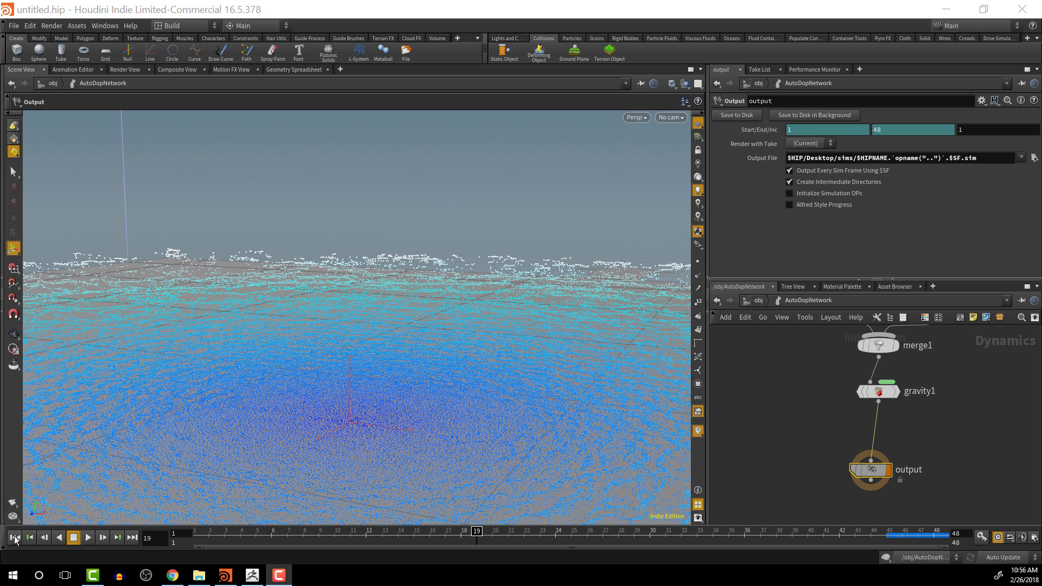
click(86, 538)
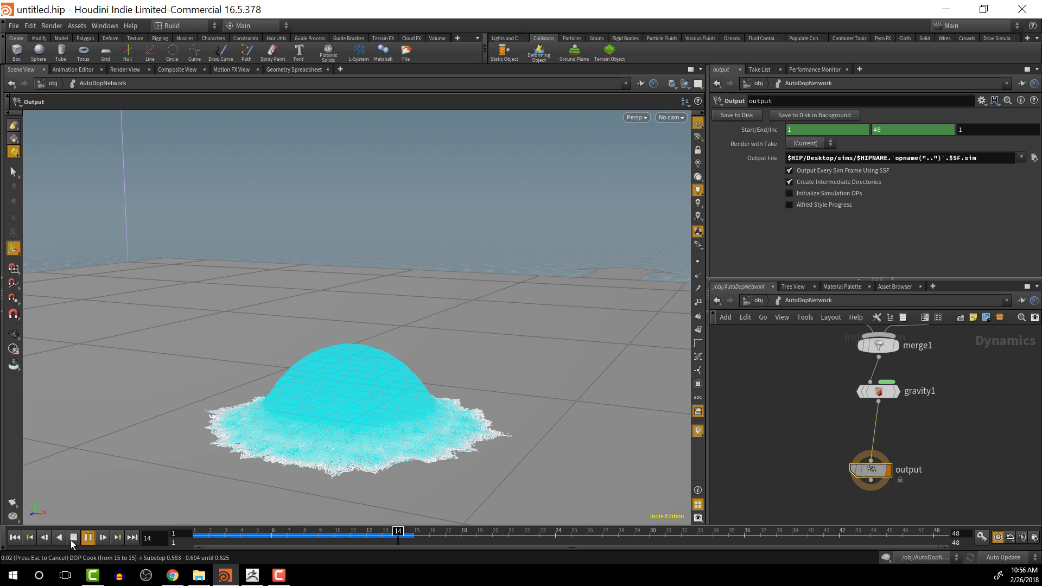
key(Escape)
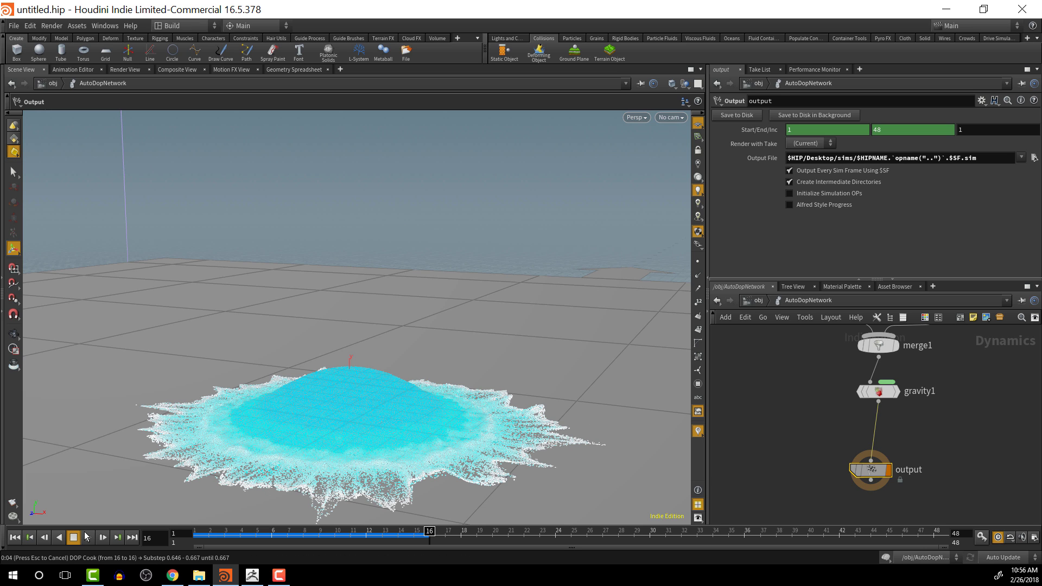
Step: Add a File DOP named file1 and set its display flag
click(12, 538)
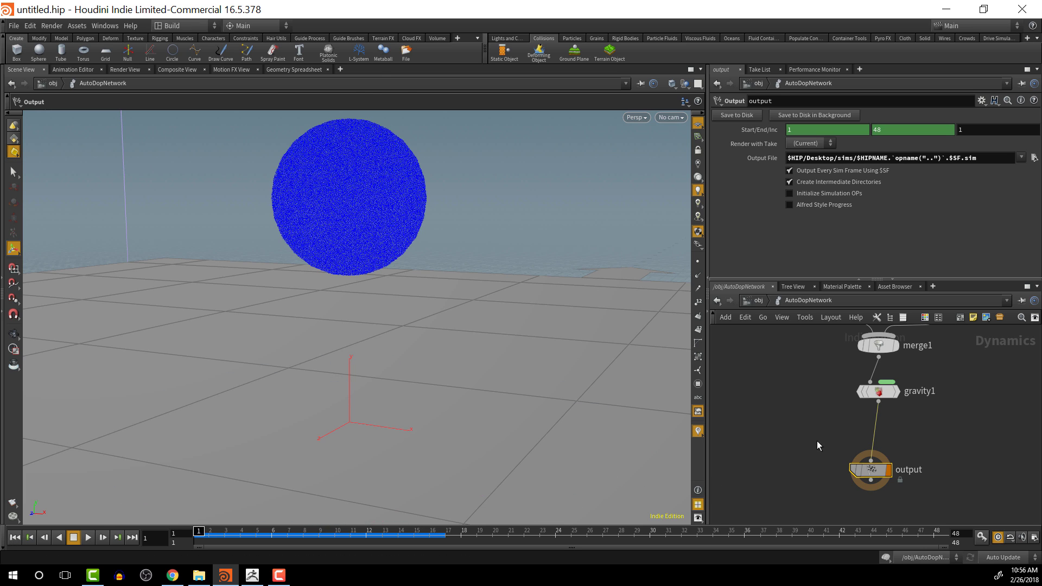
click(763, 422)
key(Tab)
text(f)
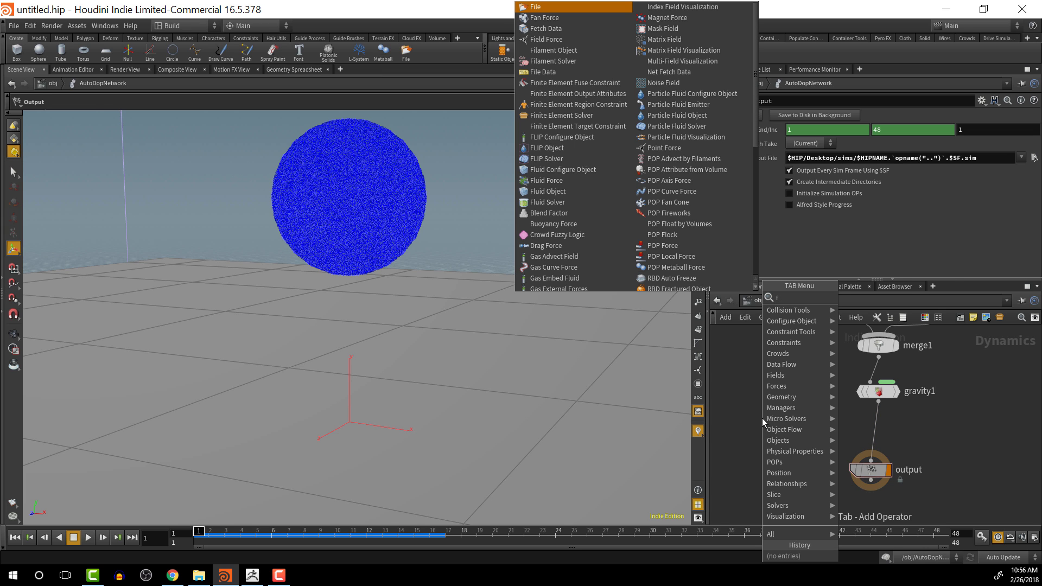
text(ile)
key(Return)
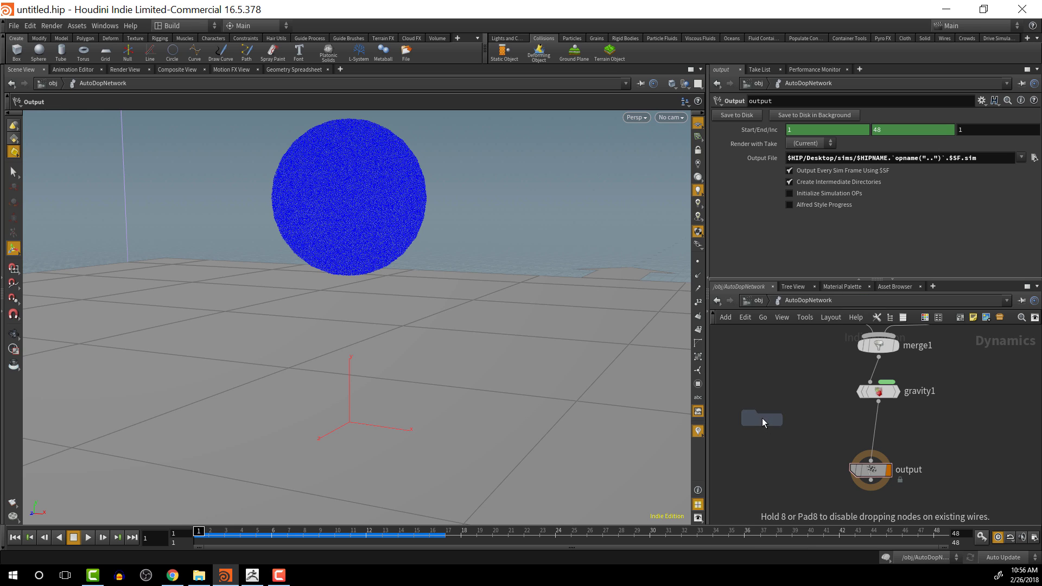
click(811, 437)
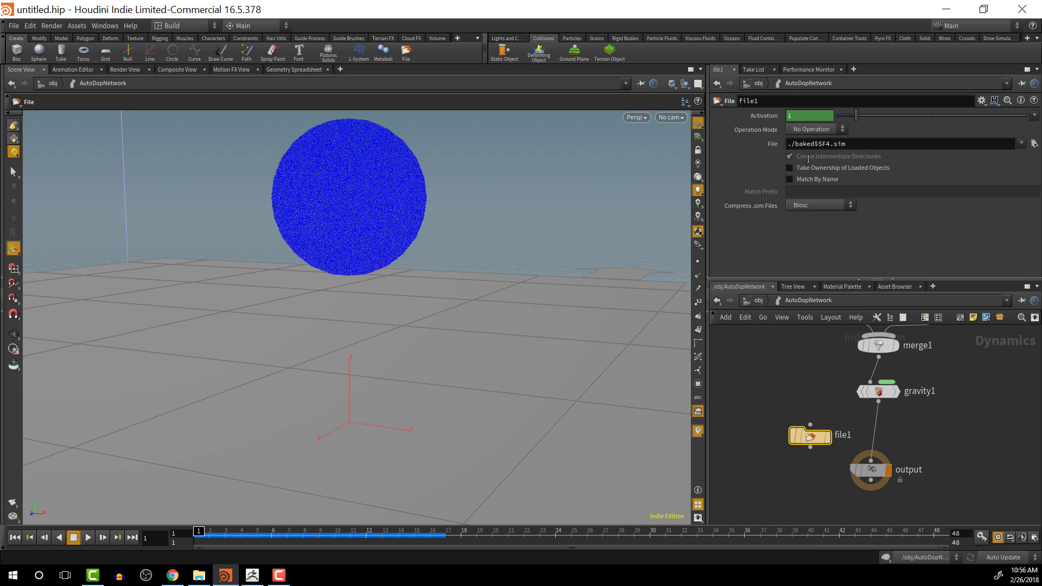
click(827, 438)
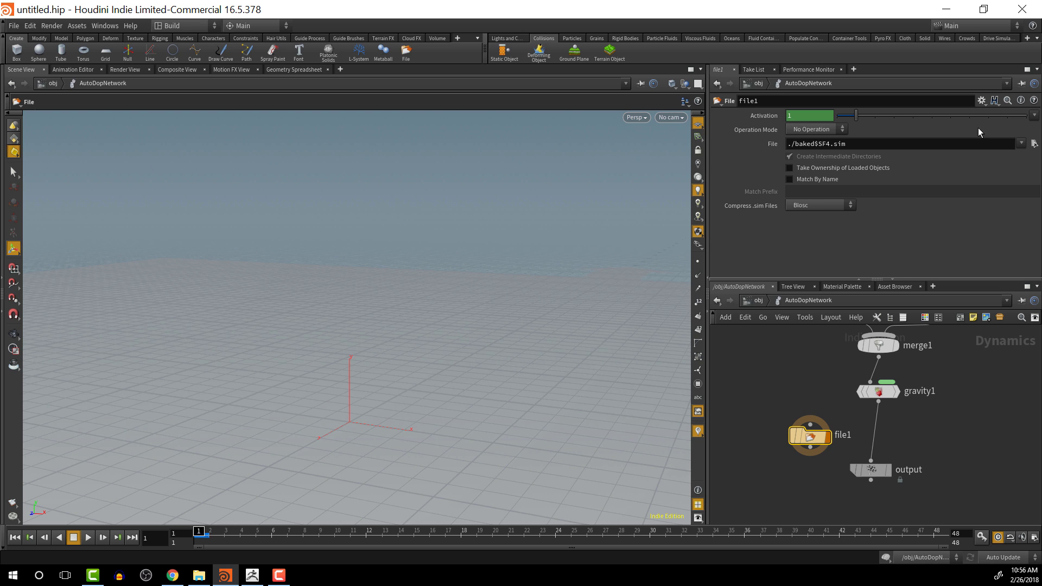
Step: Load the Desktop sims sequence into file1 in Read Files mode and play it
click(1034, 144)
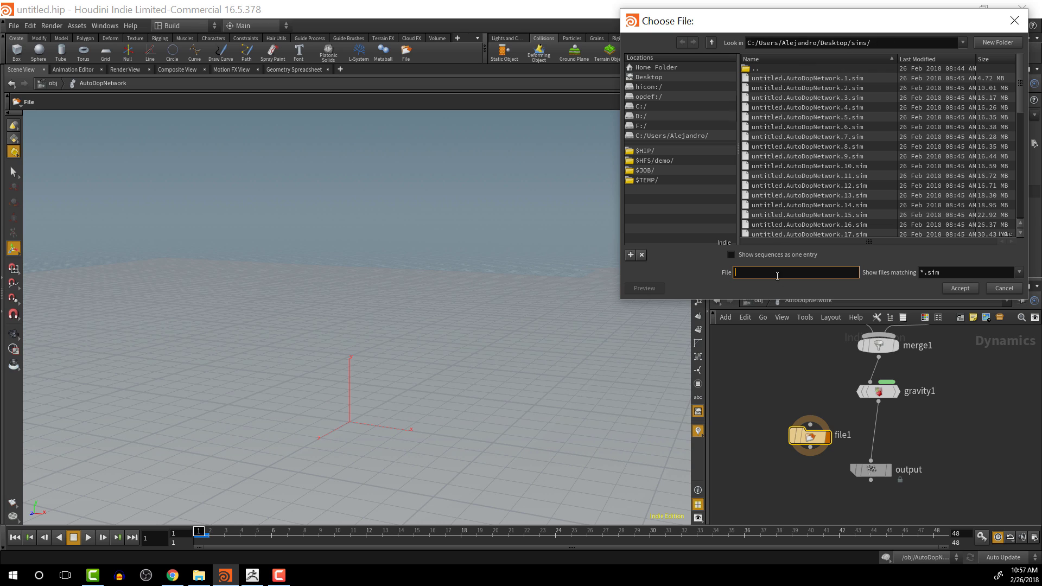
click(732, 255)
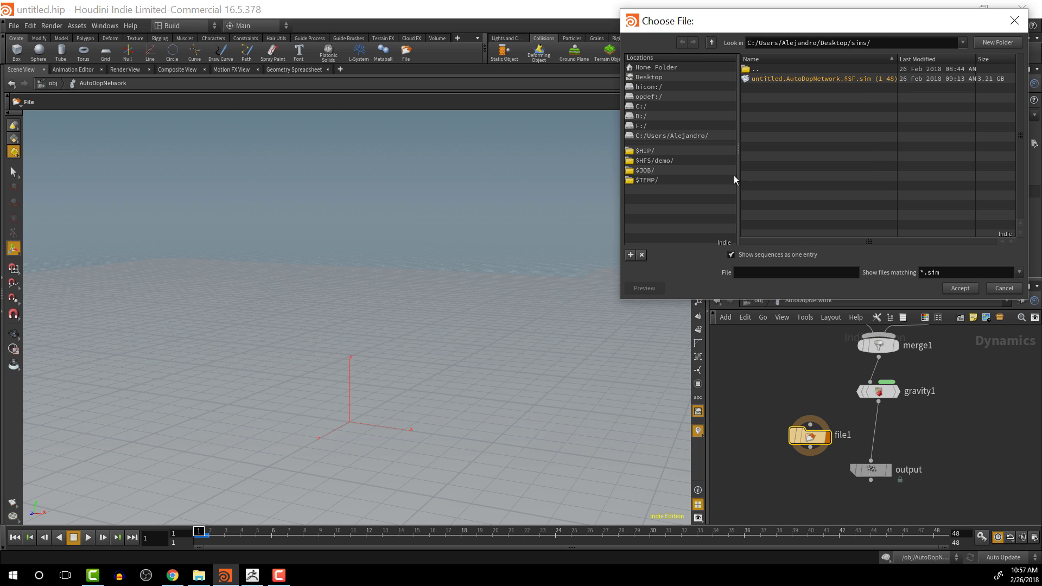
click(798, 79)
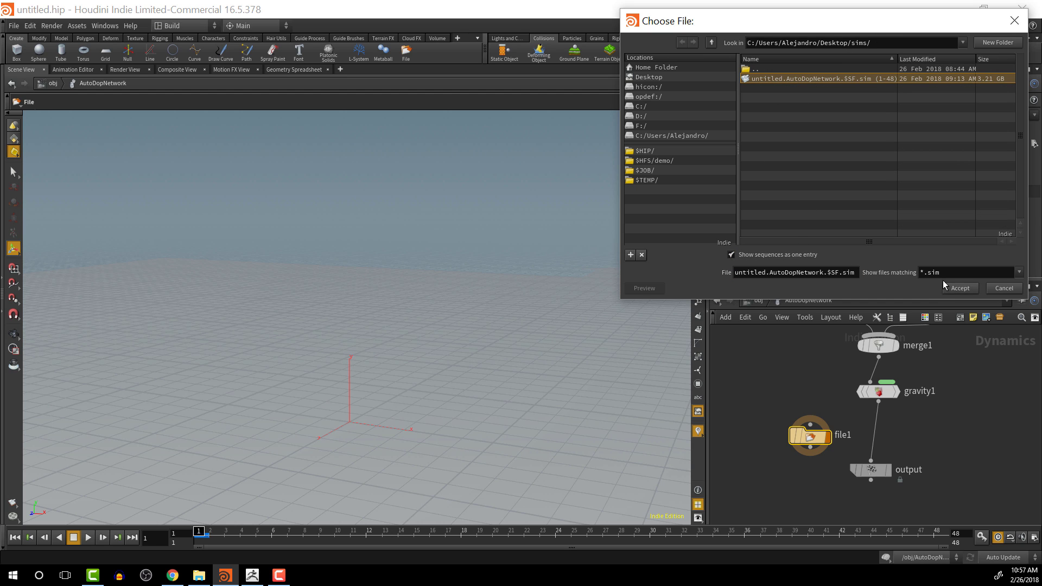
click(960, 289)
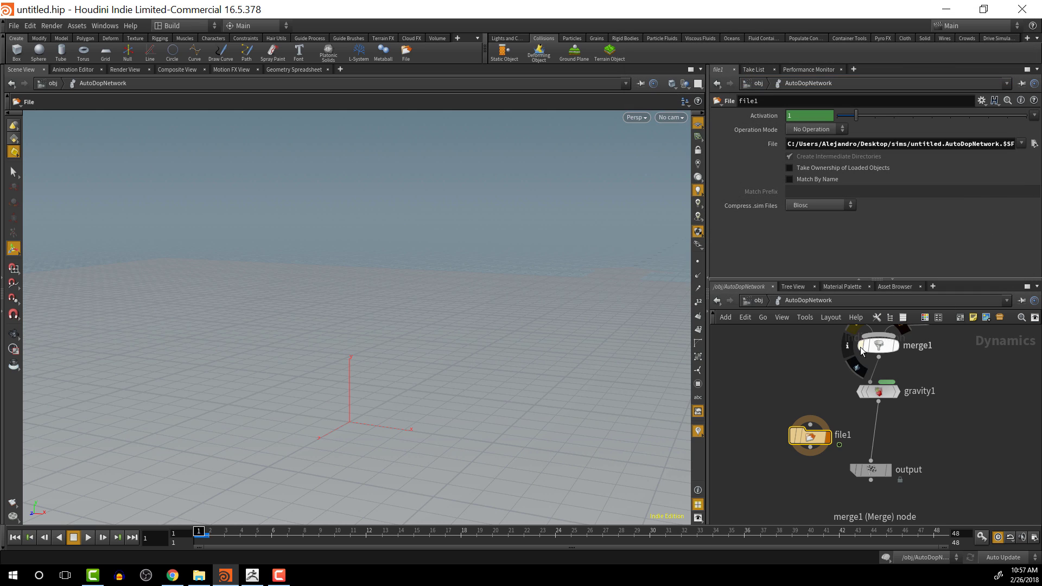
click(818, 130)
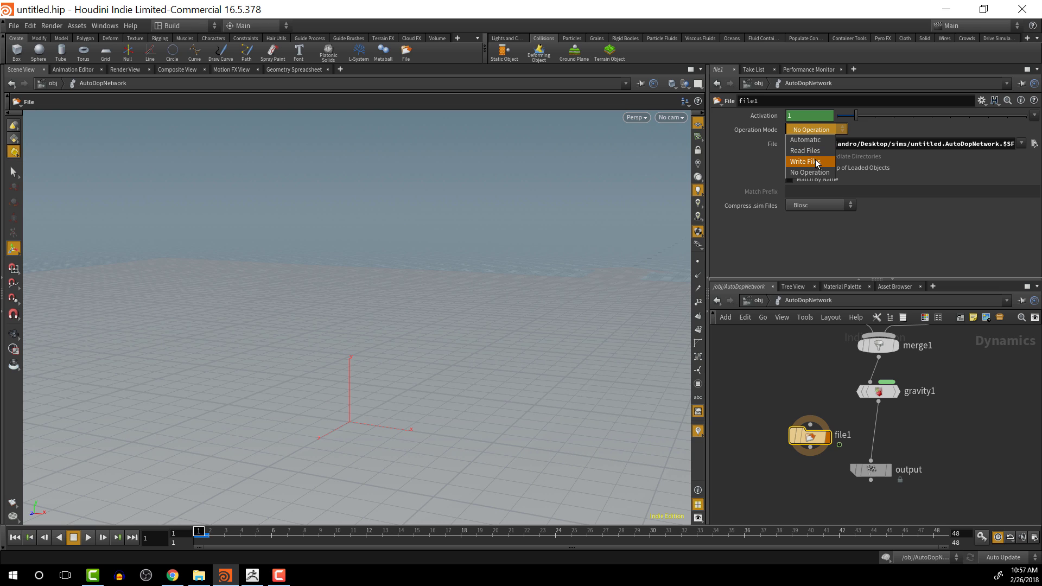
click(815, 153)
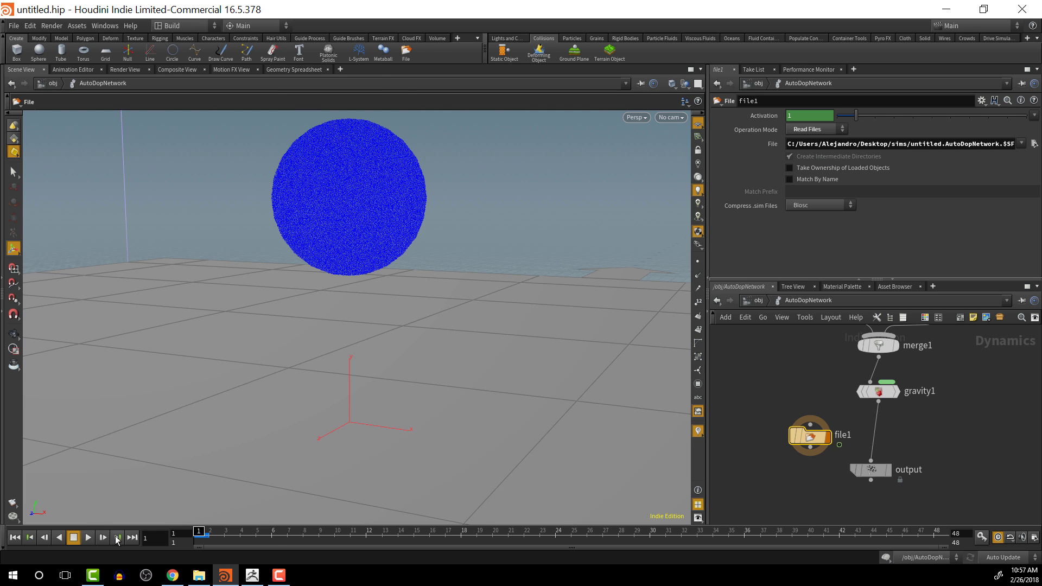
click(88, 537)
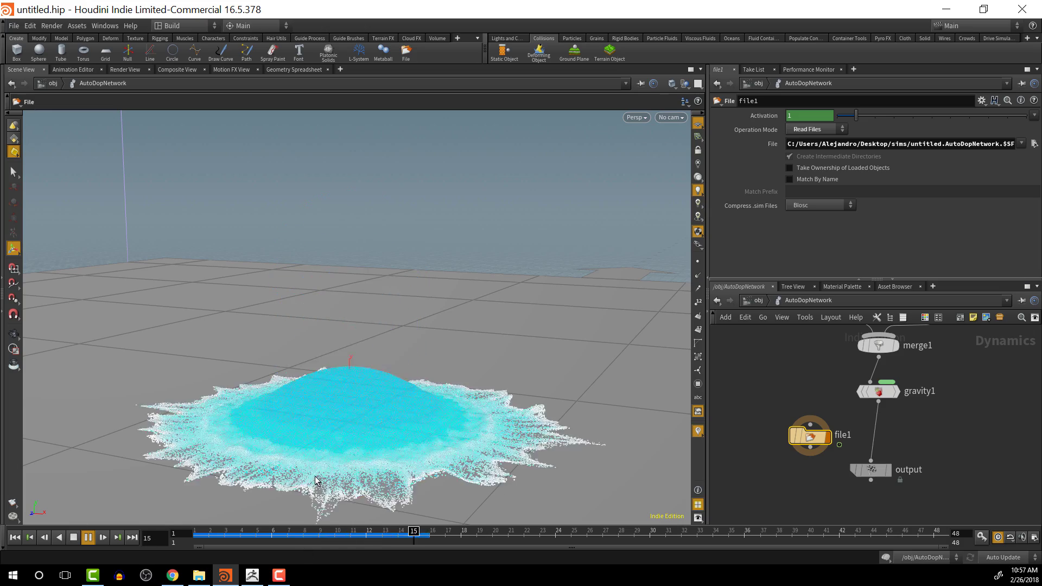
Step: Stop cached playback, rewind to frame 1, and scrub to frame 14
click(74, 538)
click(15, 538)
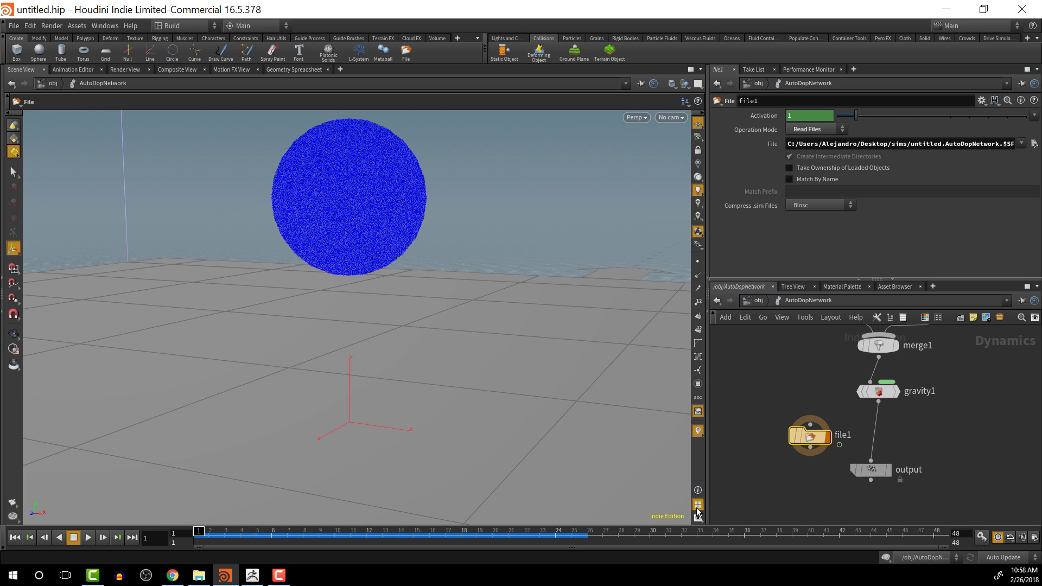
mouse_move(521, 537)
mouse_down()
mouse_move(390, 543)
mouse_move(398, 543)
mouse_up()
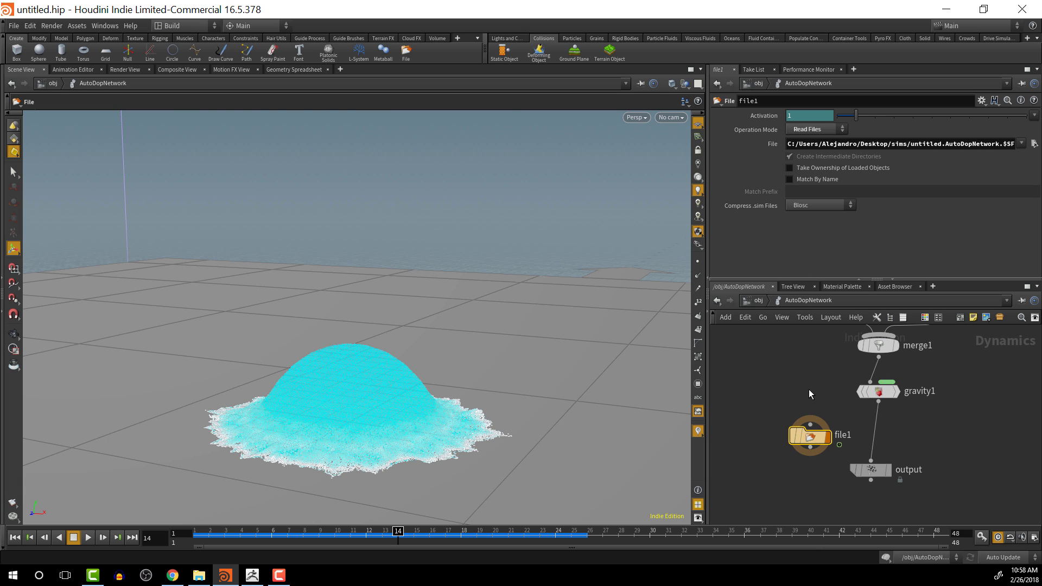
Step: Dive into sphere_object1_fluid and inspect the surface_cache and compressed_cache File Cache nodes
click(761, 301)
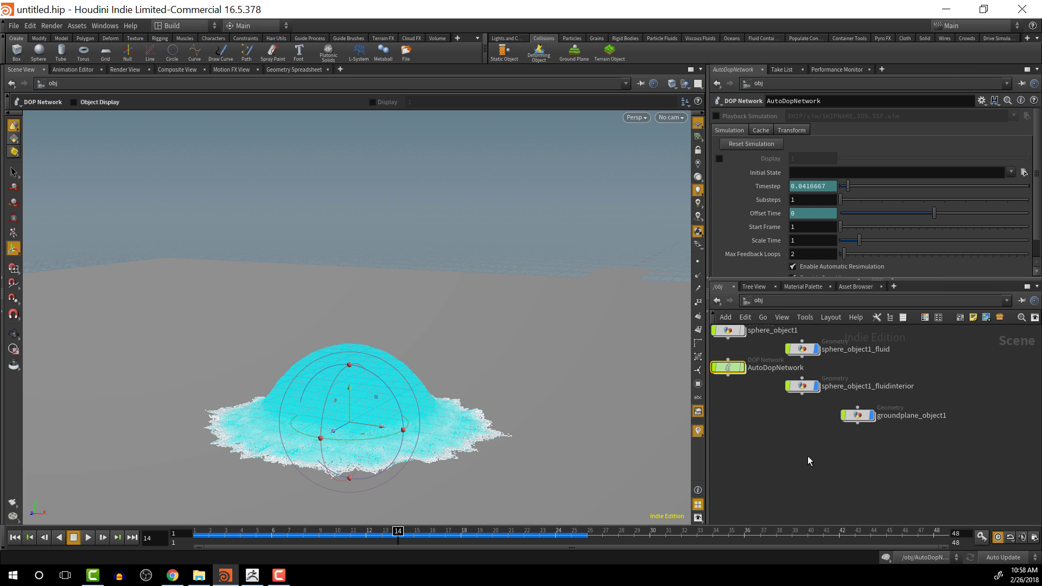
middle_drag(809, 460, 875, 503)
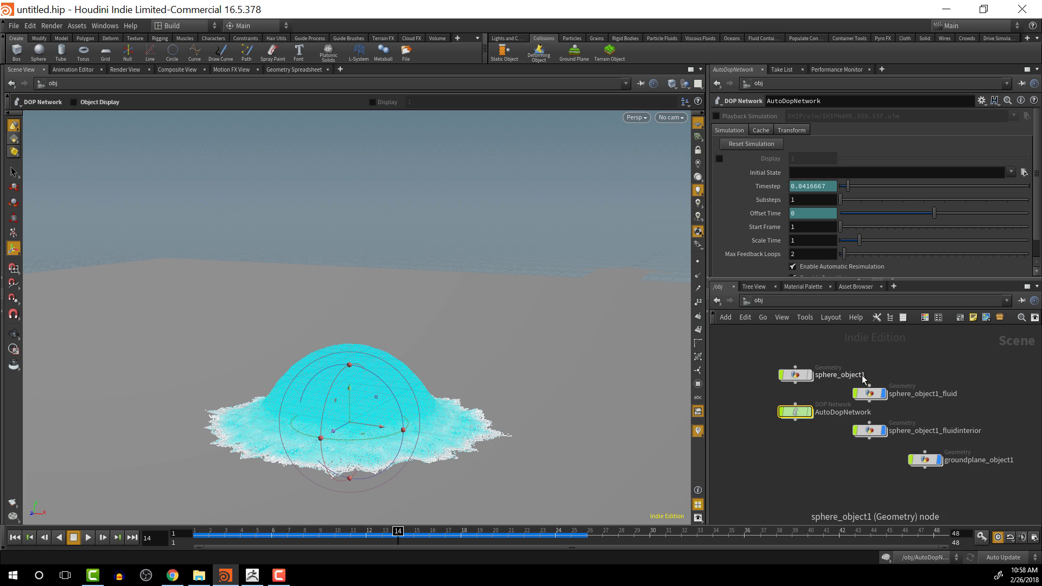
click(870, 394)
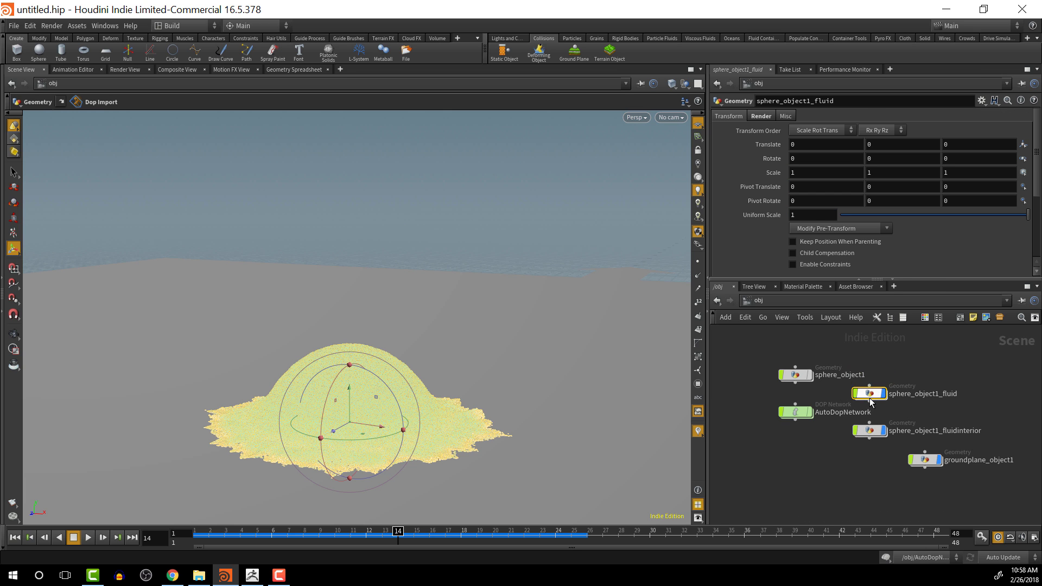
double_click(870, 396)
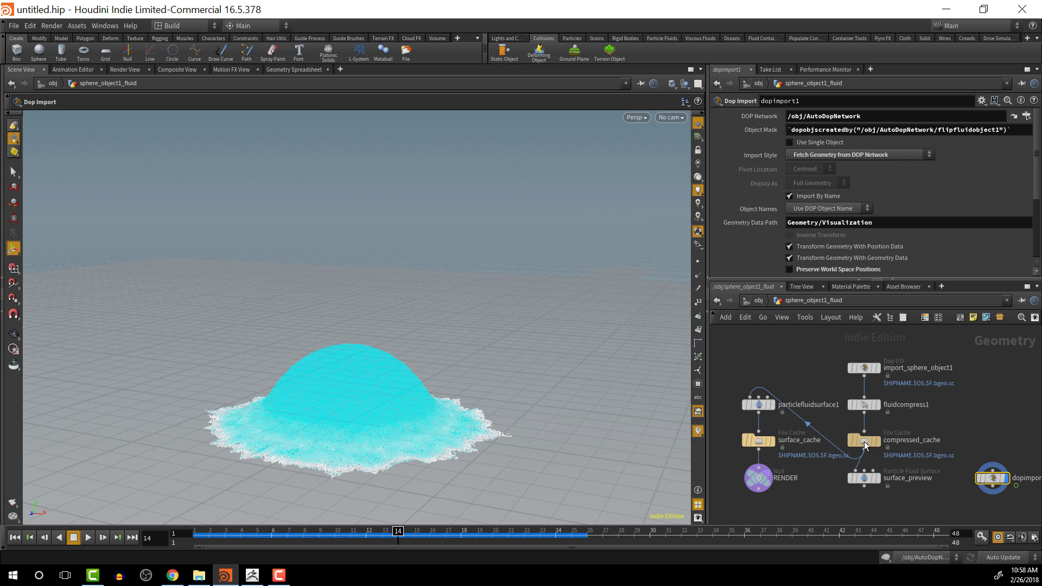
click(763, 442)
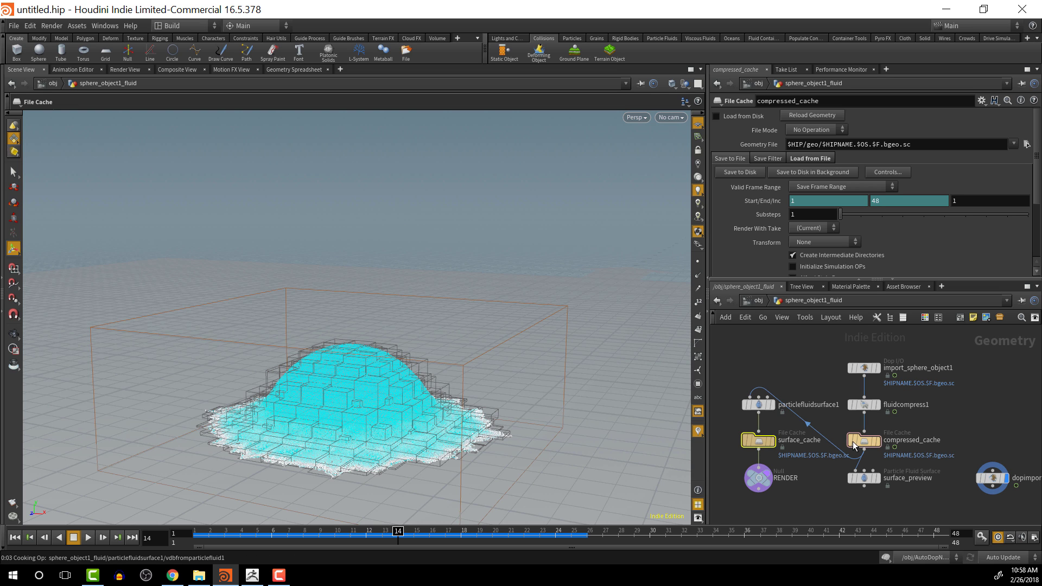
click(870, 444)
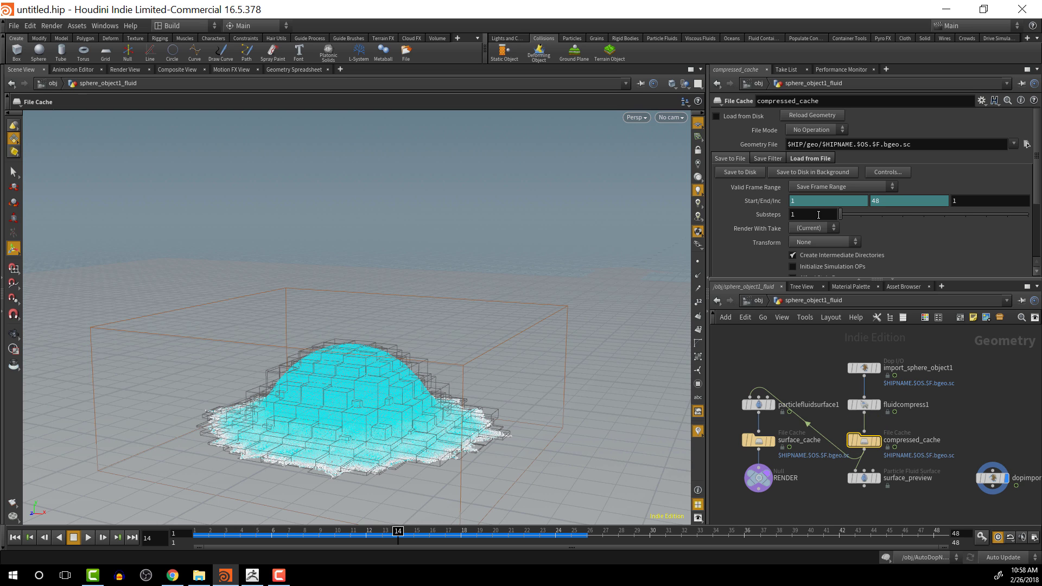
mouse_move(741, 171)
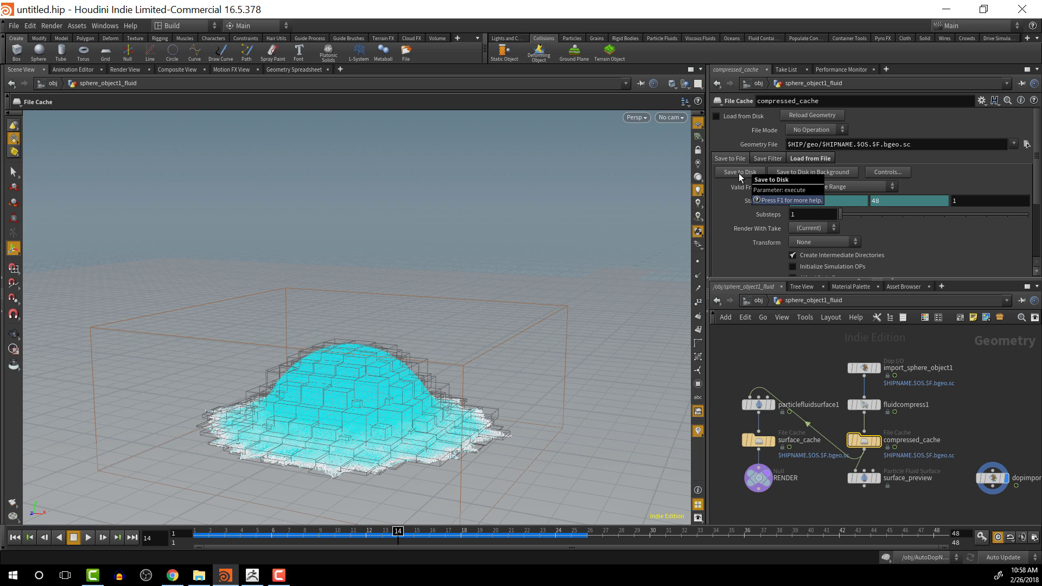
Step: Display compressed_cache after comparing it with surface_preview, then step forward from frame 1
click(880, 443)
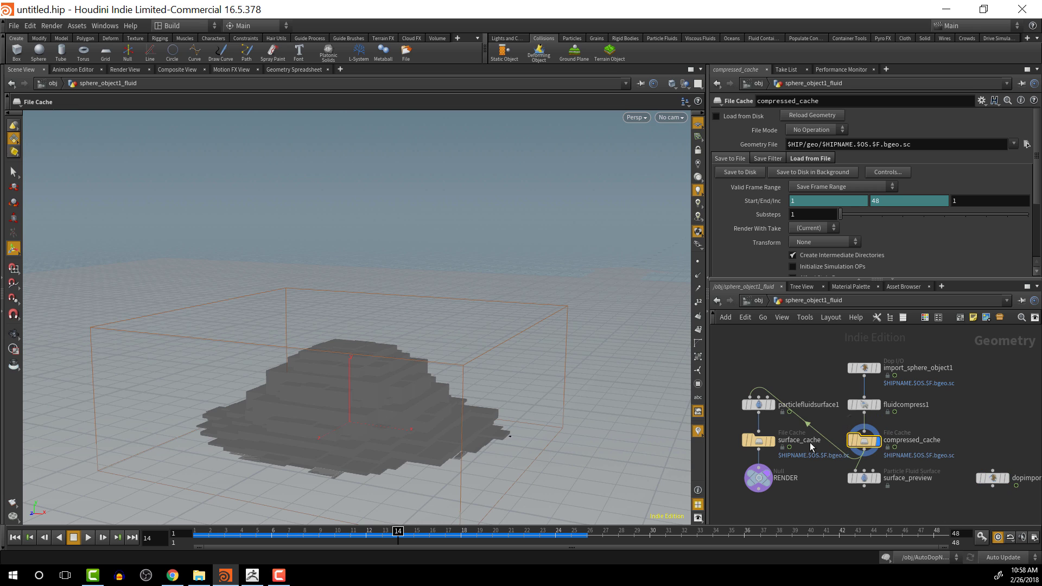
key(s)
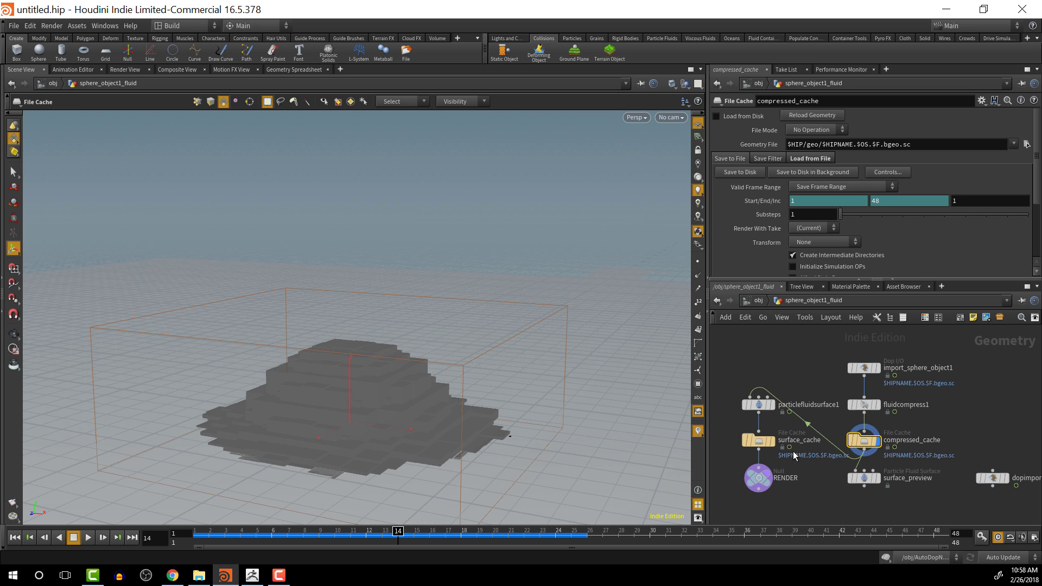
click(878, 479)
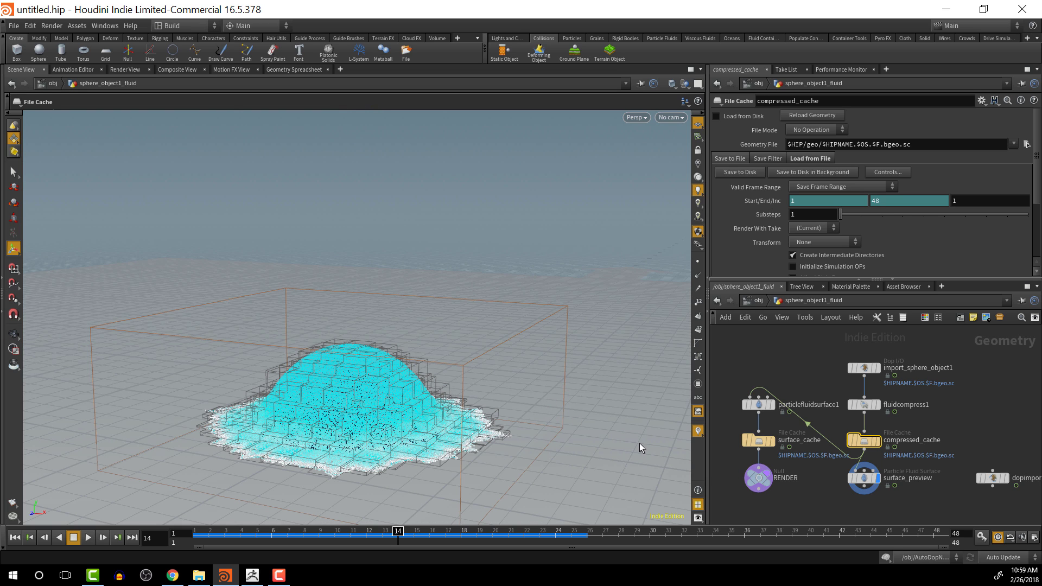
click(878, 440)
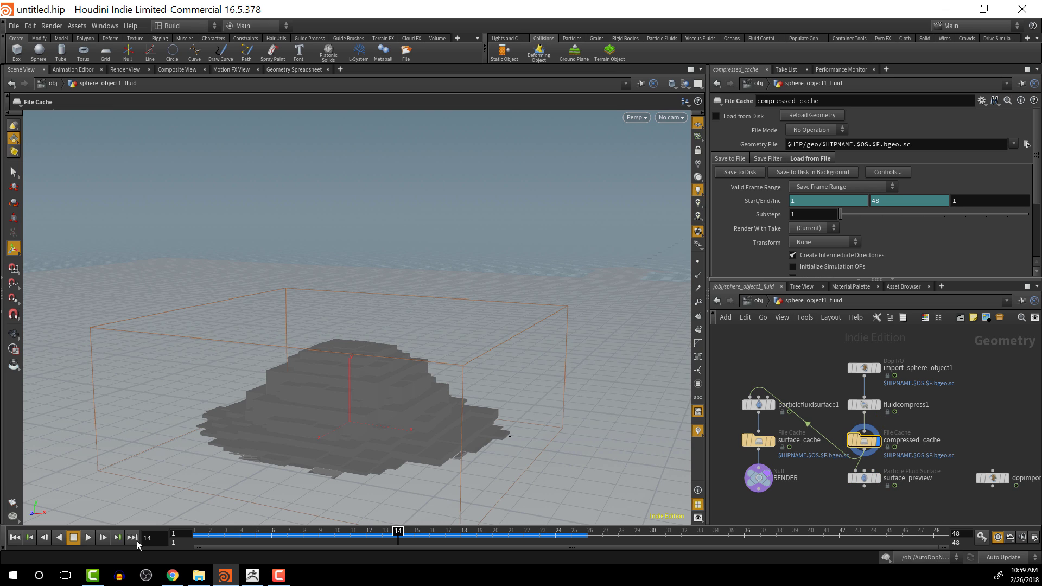
click(17, 538)
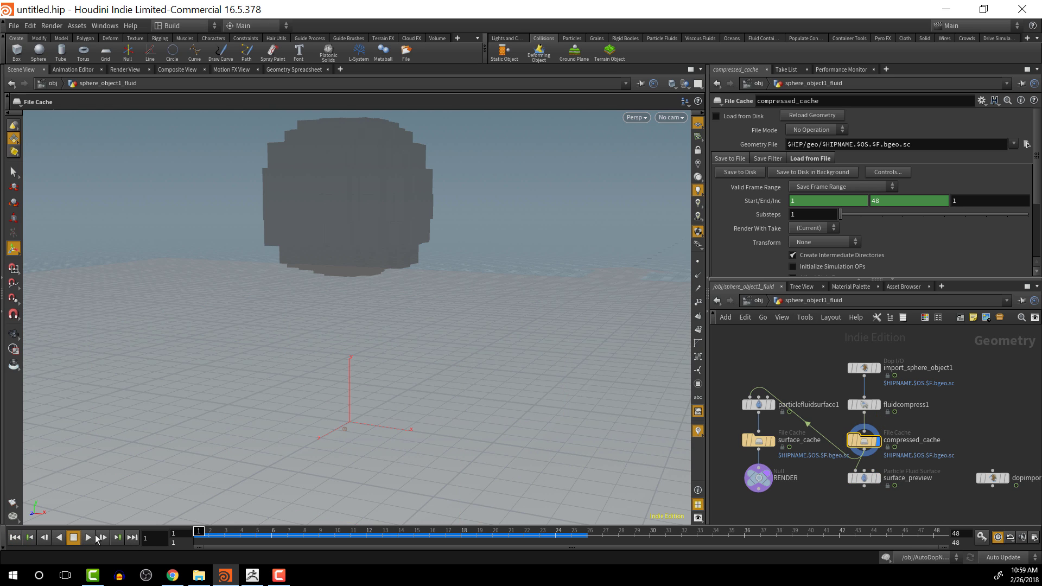
click(98, 538)
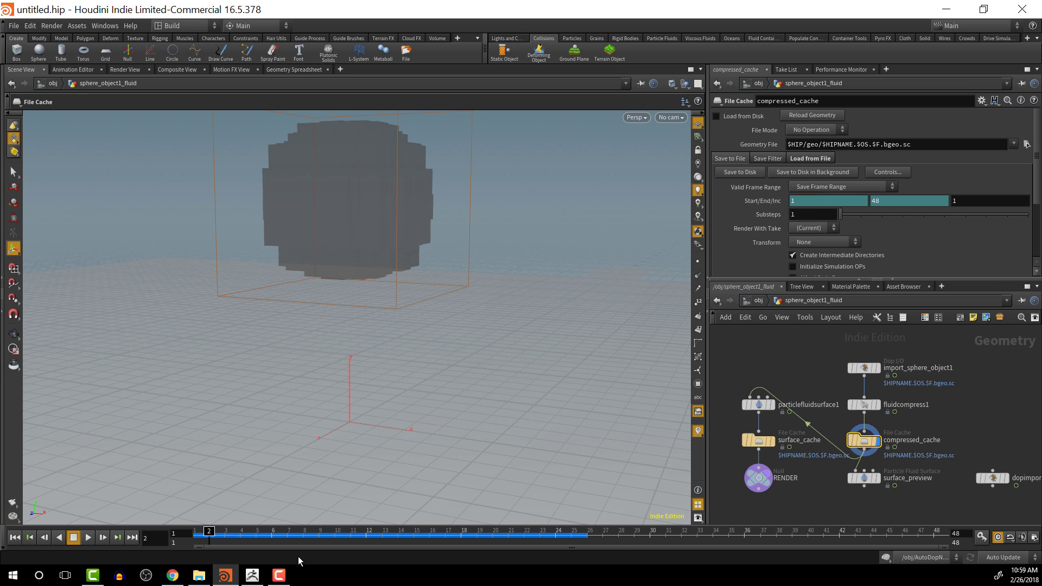
Step: Wire file1 between gravity1 and output inside AutoDopNetwork, then stop playback at frame 1
click(761, 298)
double_click(843, 438)
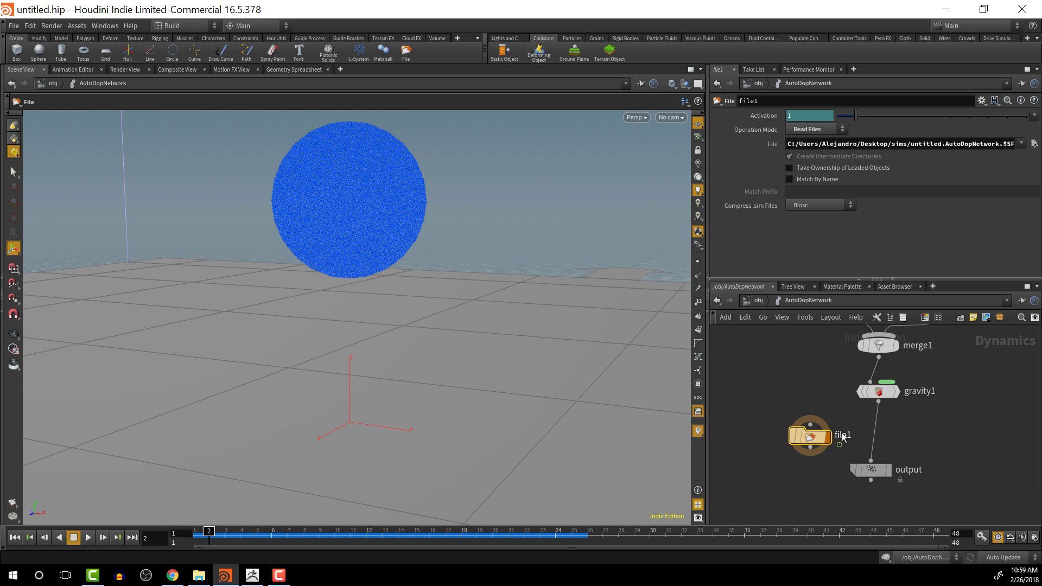
drag(807, 438, 870, 442)
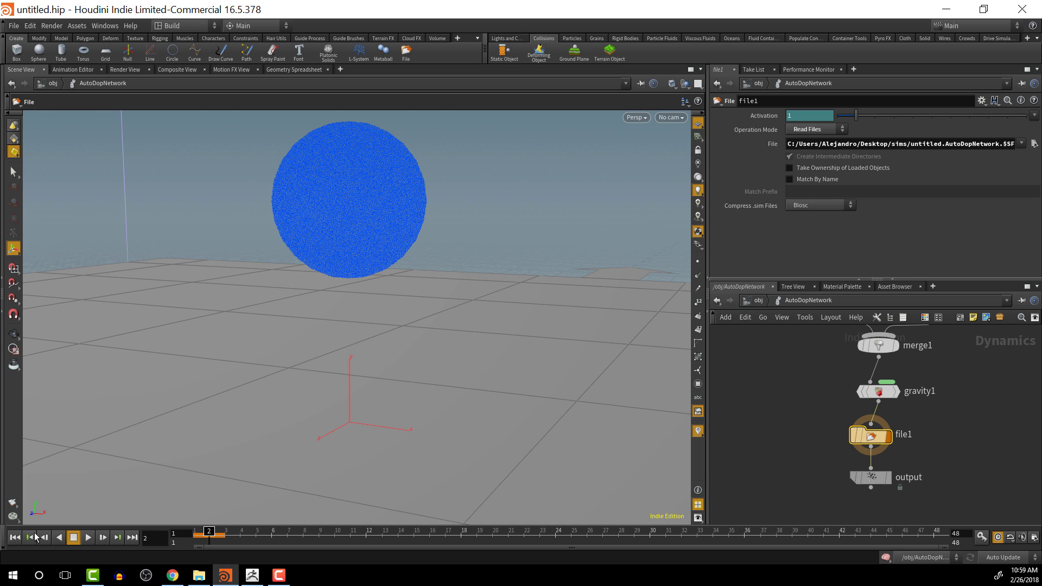
click(15, 538)
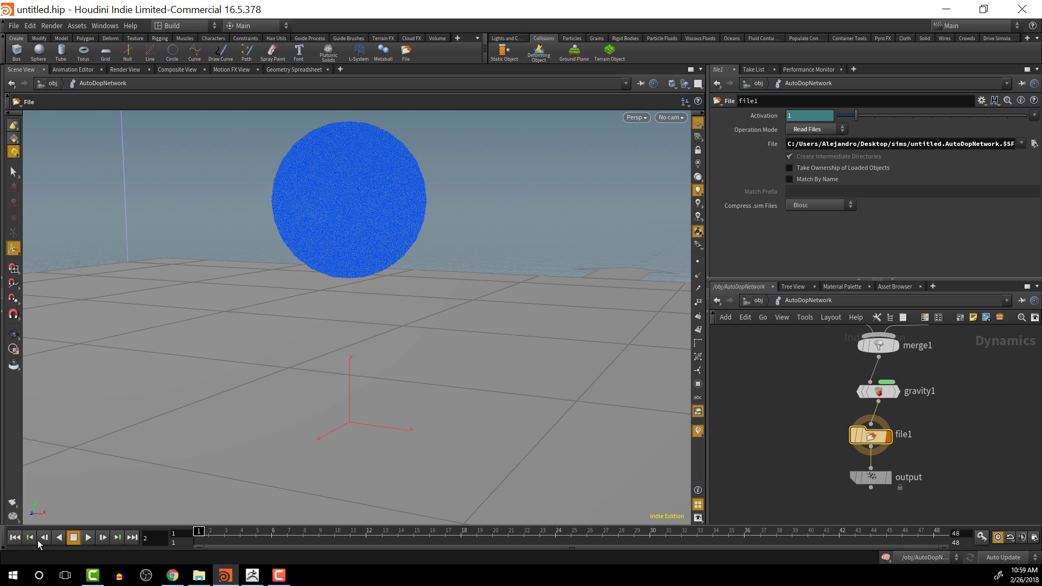
click(77, 536)
Step: Play the simulation from frame 1 inside sphere_object1_fluid, then stop it
click(756, 301)
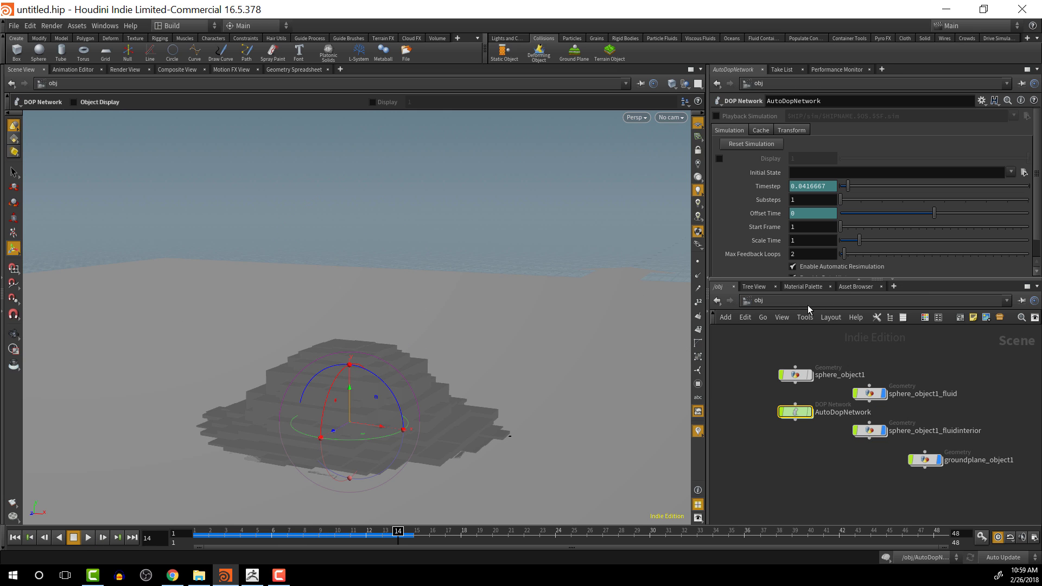
double_click(870, 394)
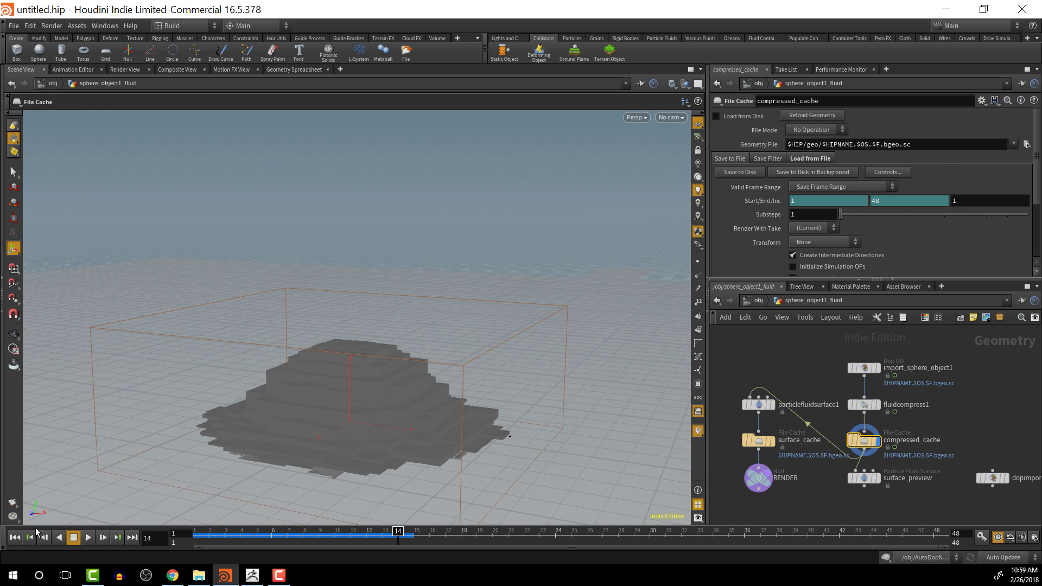
click(15, 537)
click(90, 537)
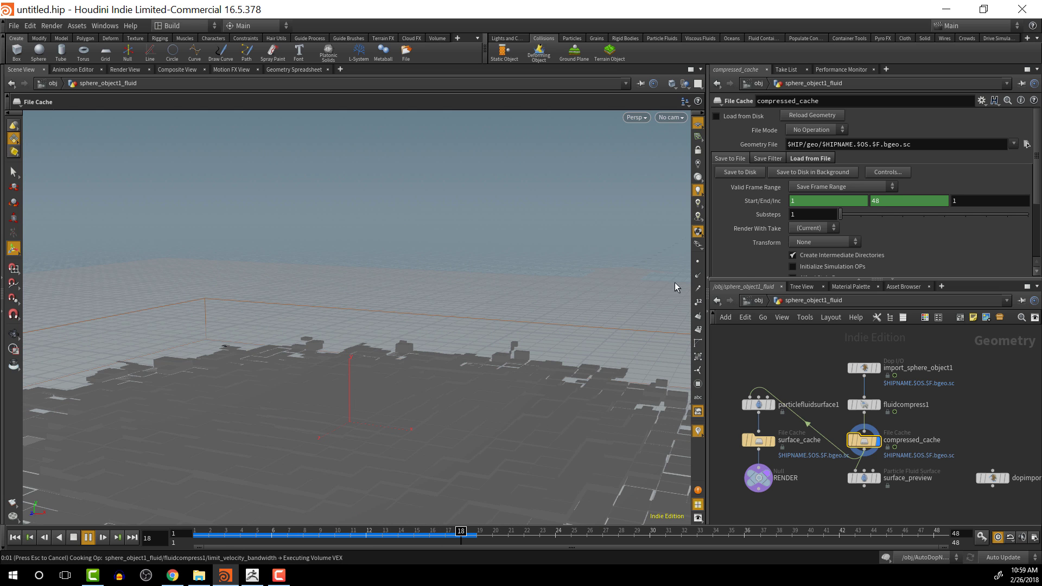
key(Escape)
Step: Check file1 in AutoDopNetwork, then return into sphere_object1_fluid
click(760, 300)
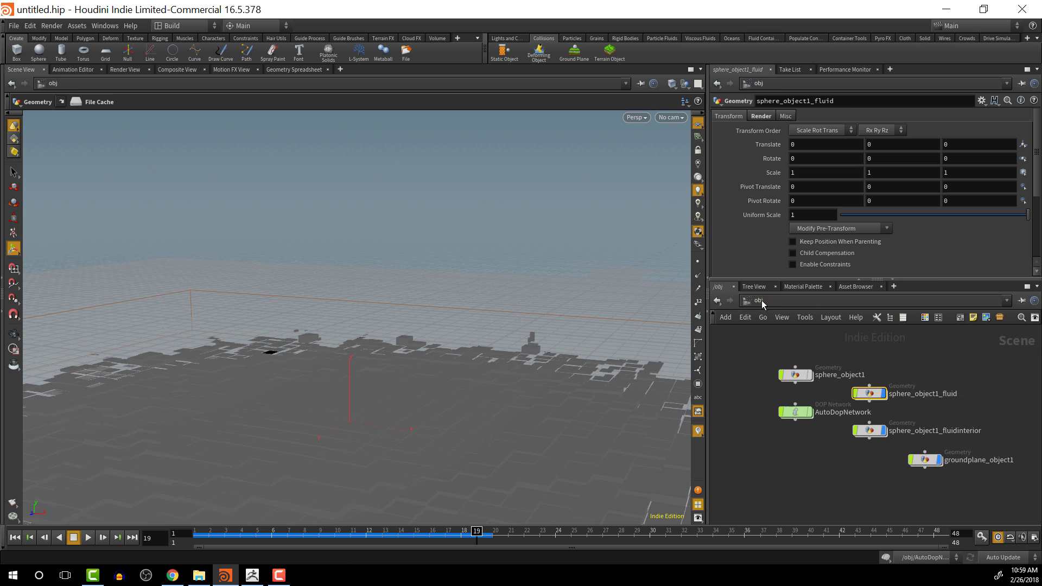
double_click(797, 412)
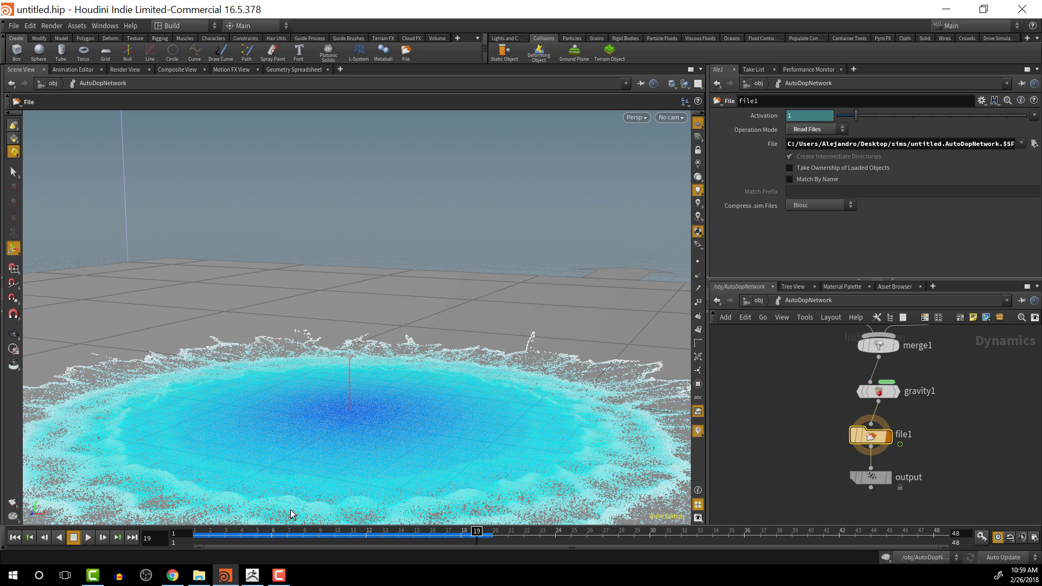
click(758, 299)
double_click(878, 396)
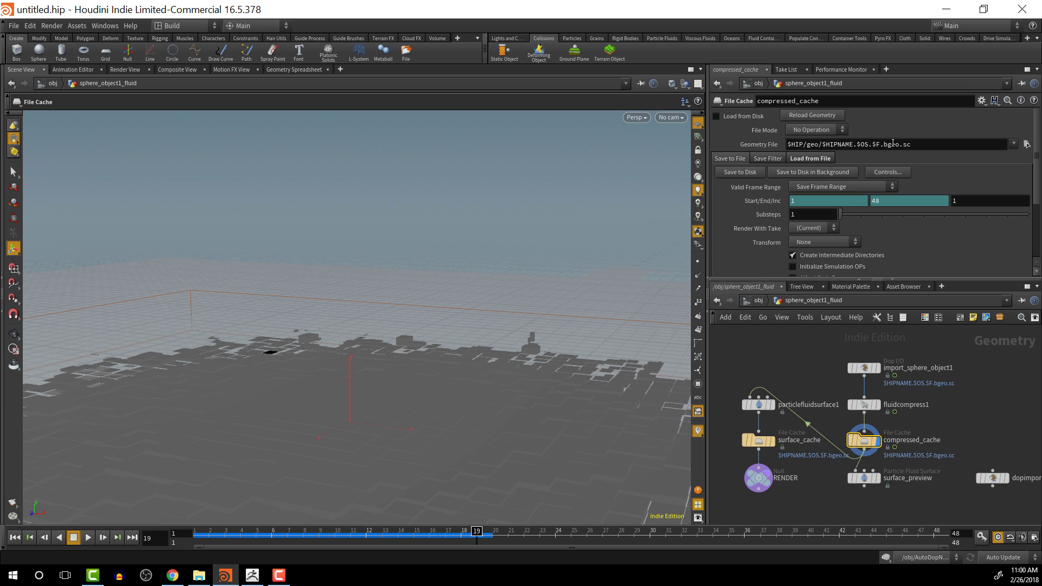
Step: Set compressed_cache's path to $HIP/geo/previewSim.$OS.$F.bgeo.sc and start saving to disk
click(1027, 145)
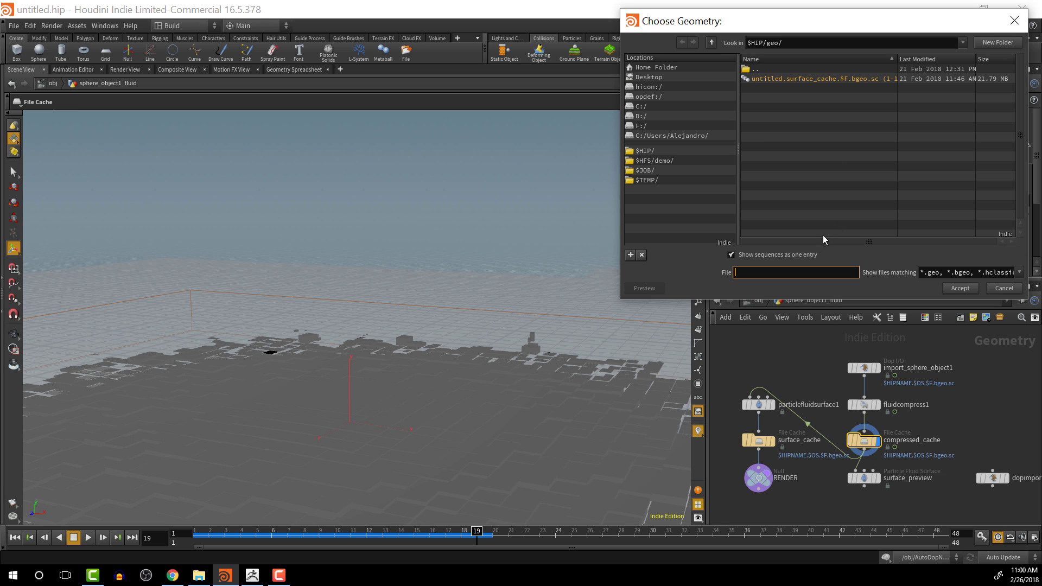
click(1006, 289)
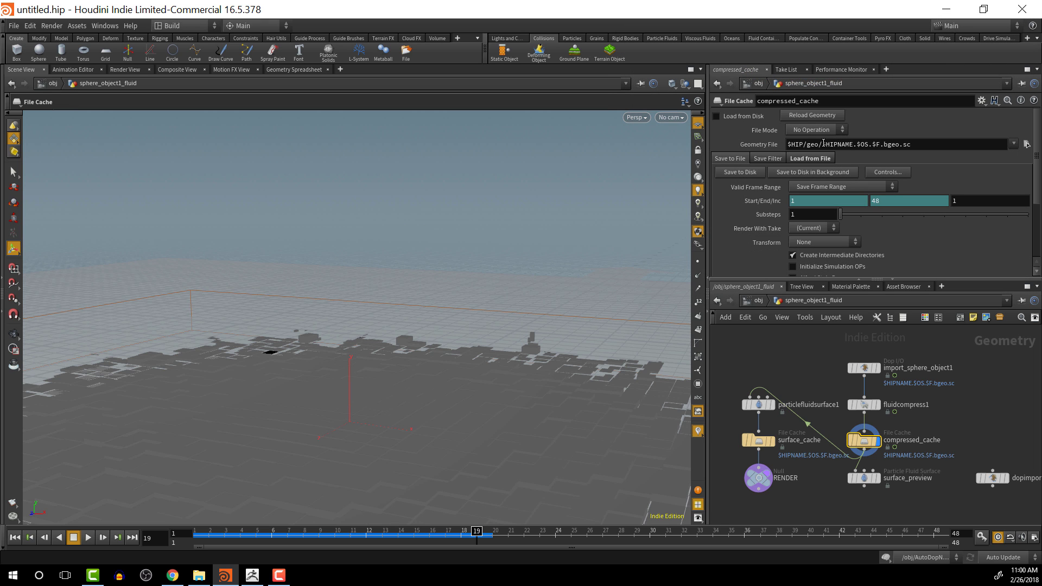
drag(823, 144, 920, 140)
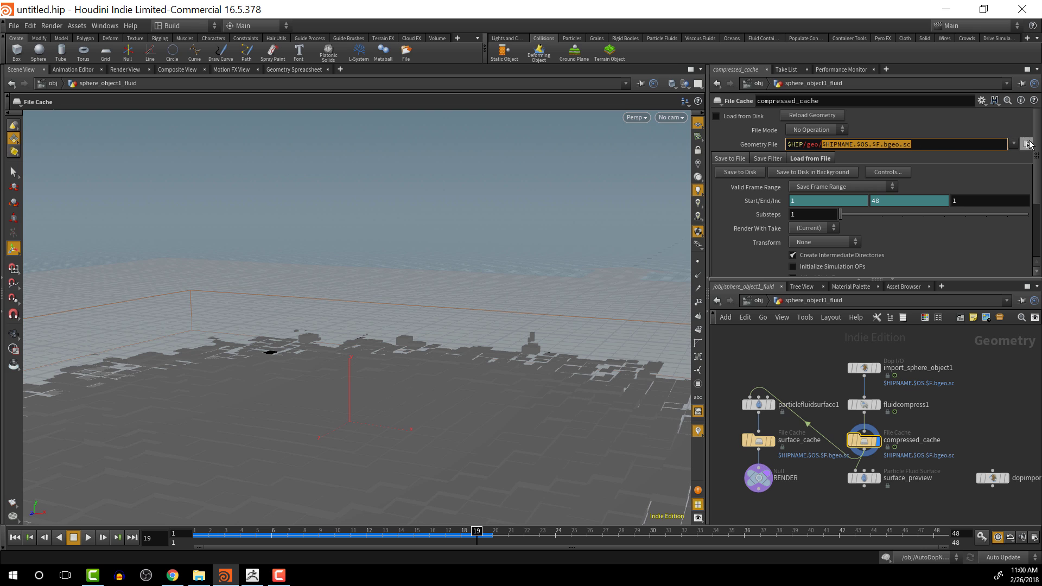
click(1027, 144)
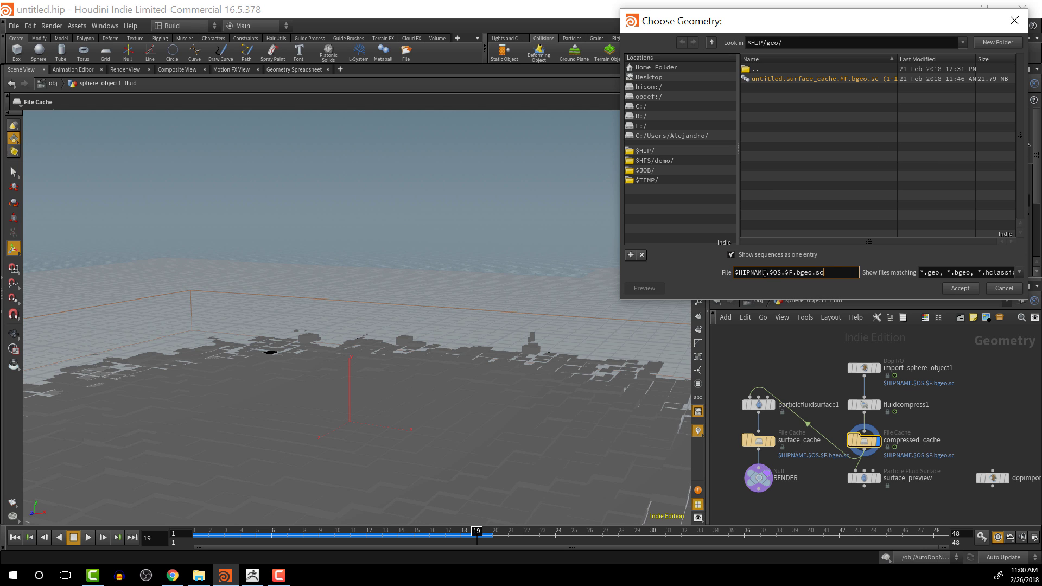
double_click(766, 272)
text(preview)
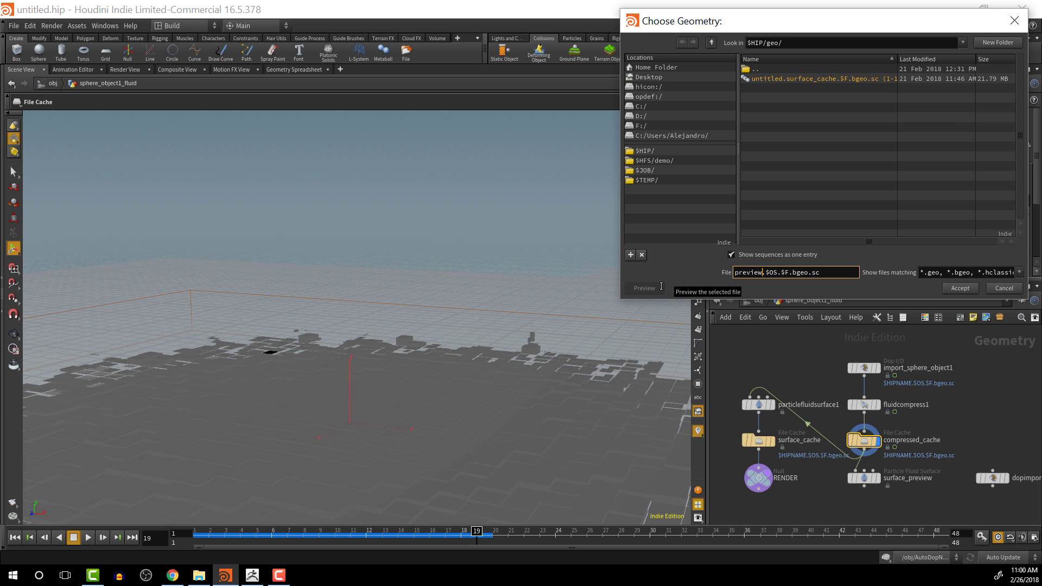
text(An)
key(BackSpace)
key(BackSpace)
text(Sim)
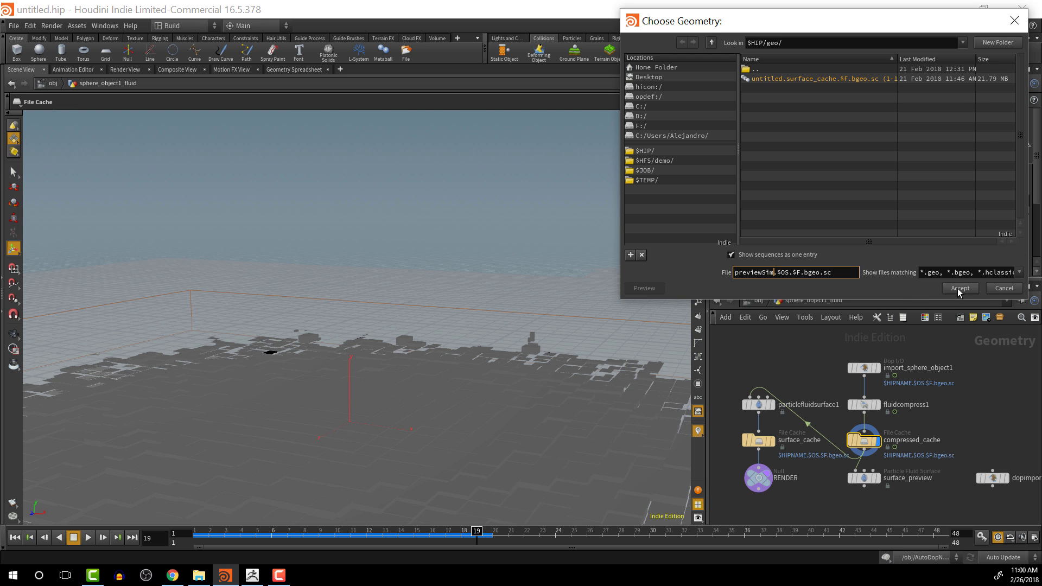
click(959, 289)
click(752, 173)
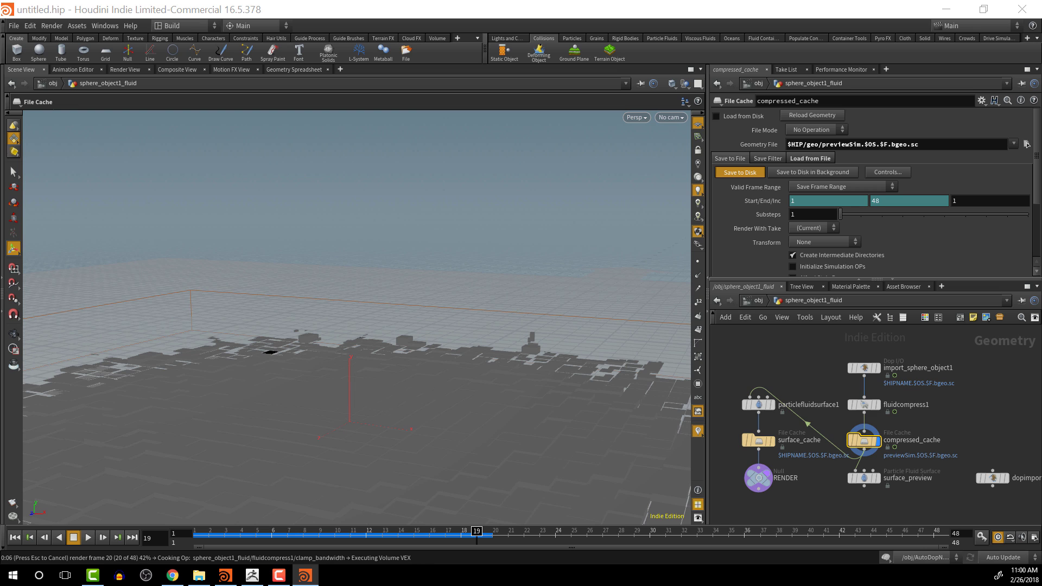
Step: Move the Interrupt progress dialog aside while the previewSim frames finish writing
drag(906, 283, 525, 287)
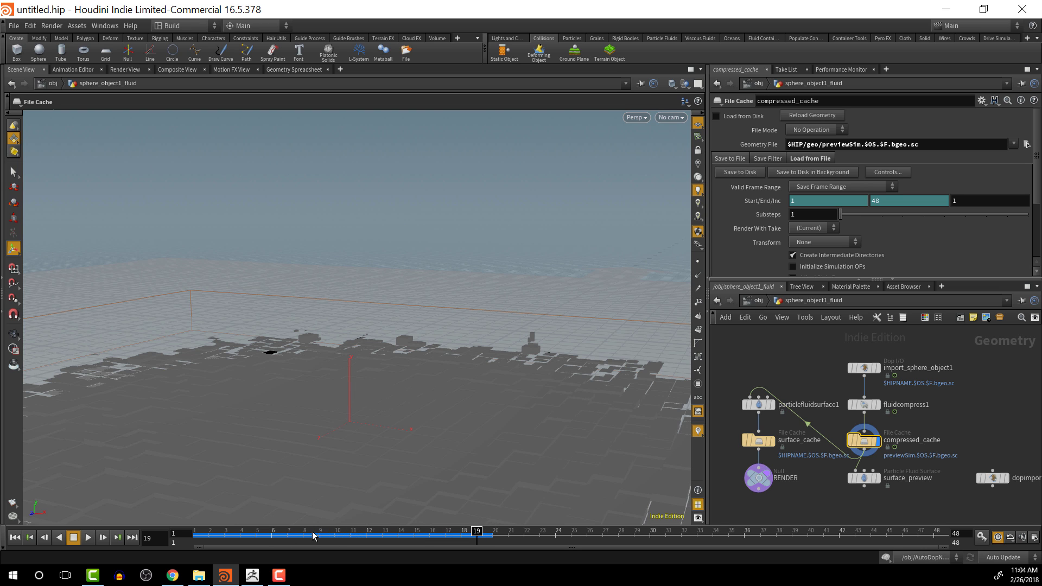
Step: Rewind to frame 1 and play back the cached previewSim frames
click(286, 538)
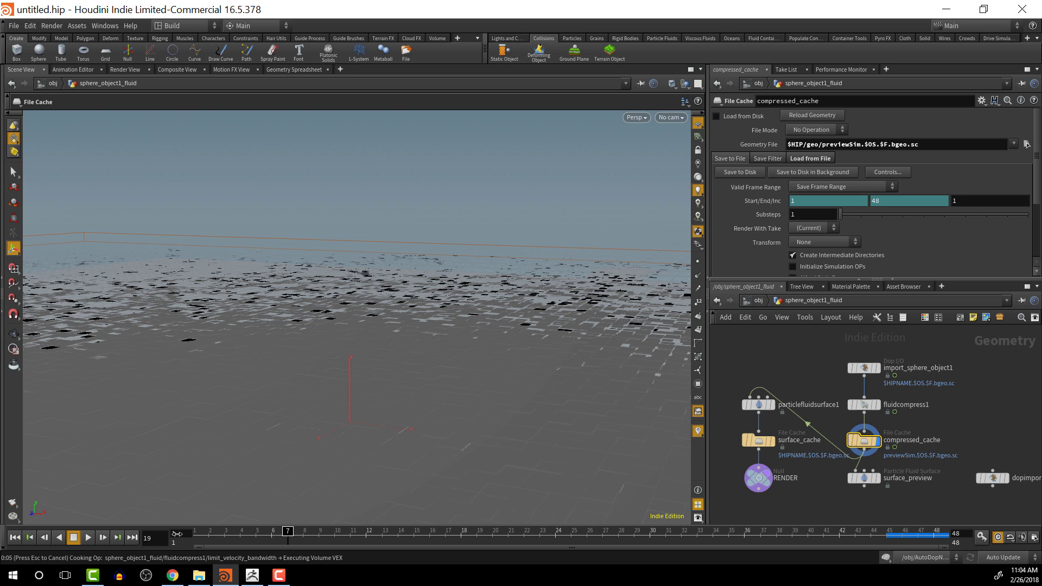
drag(277, 537, 195, 531)
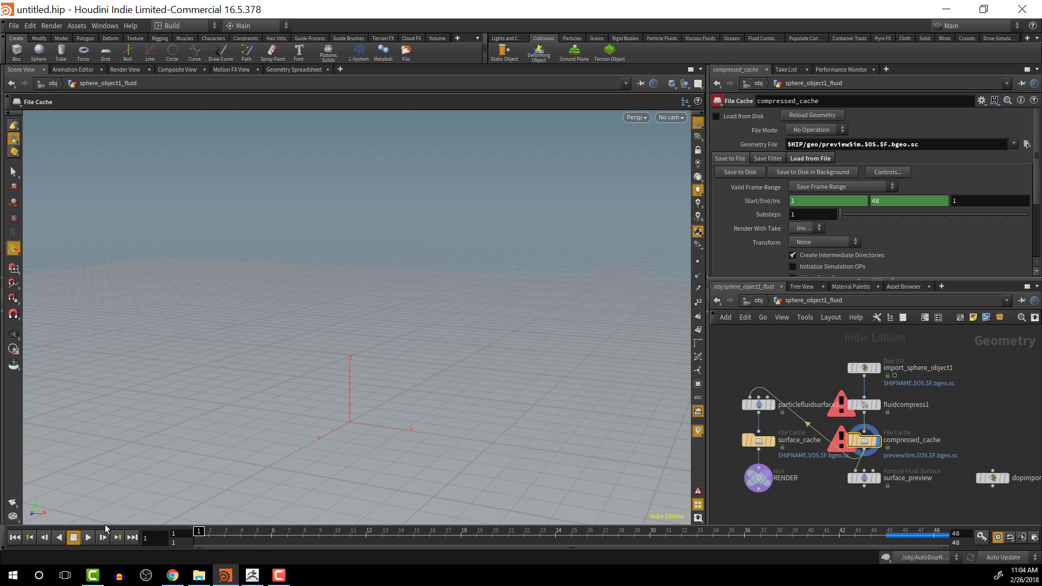
click(88, 538)
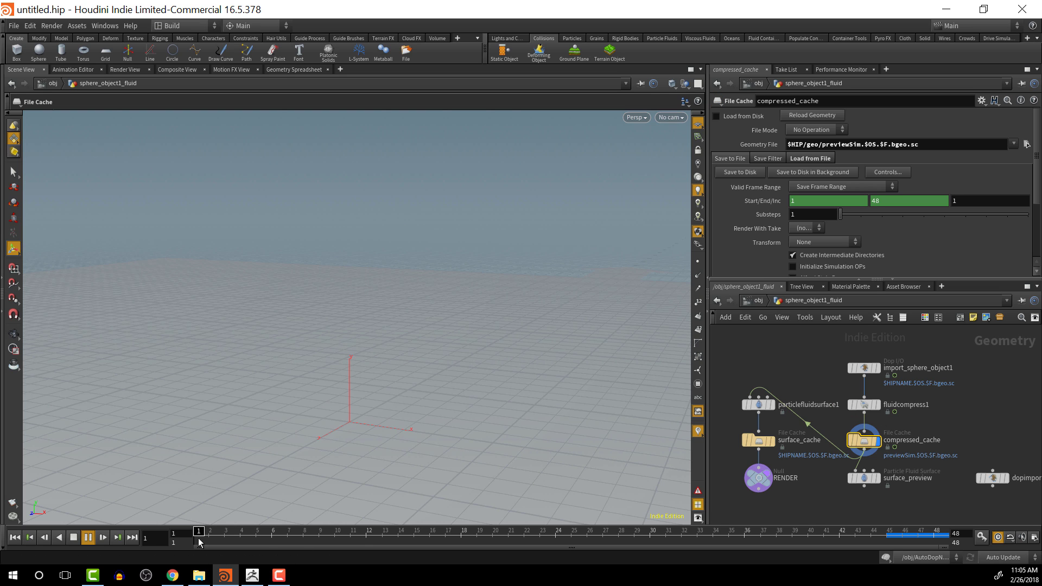
click(101, 538)
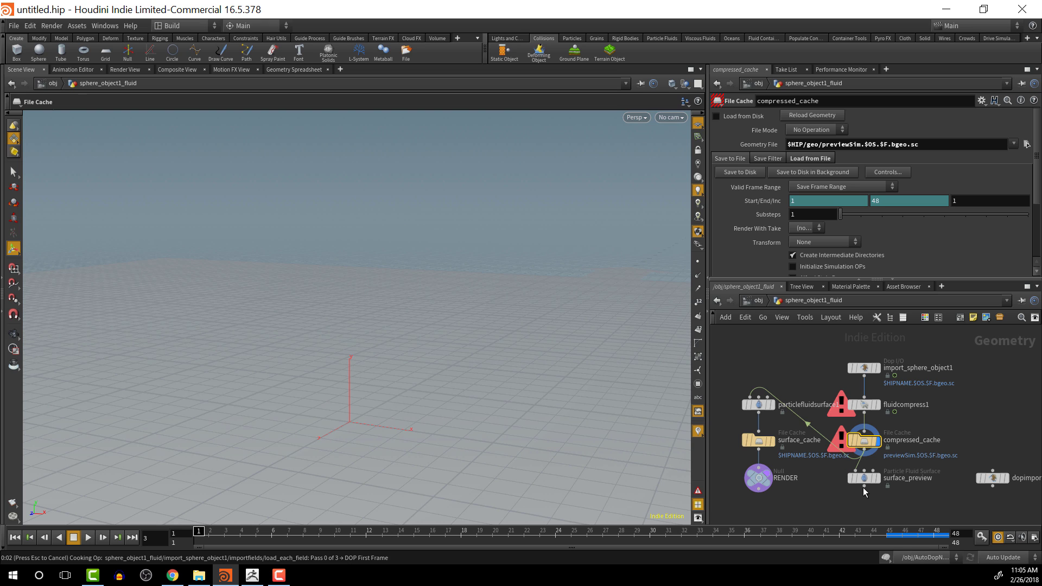
click(715, 115)
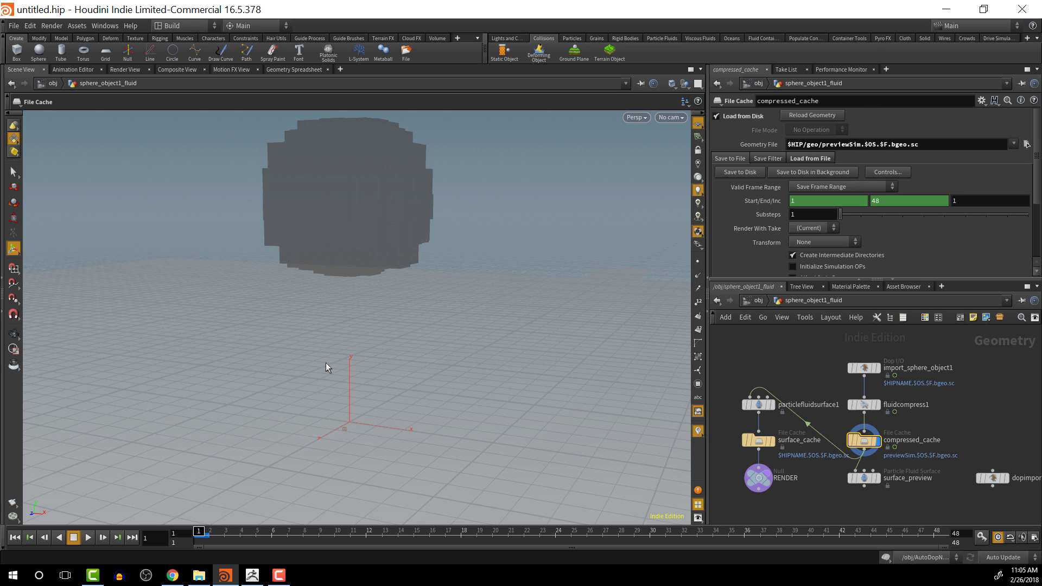
click(89, 536)
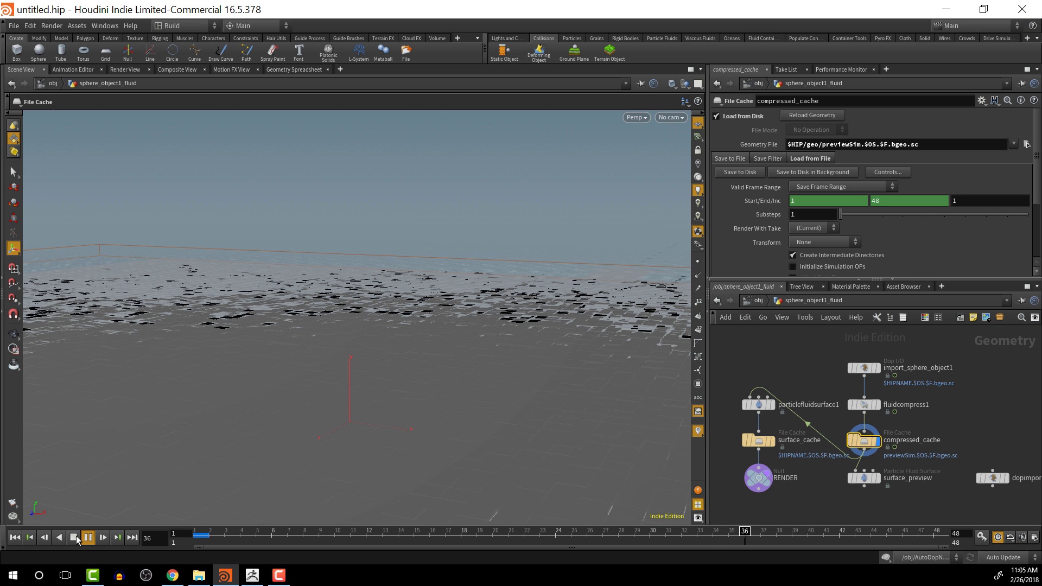
click(74, 538)
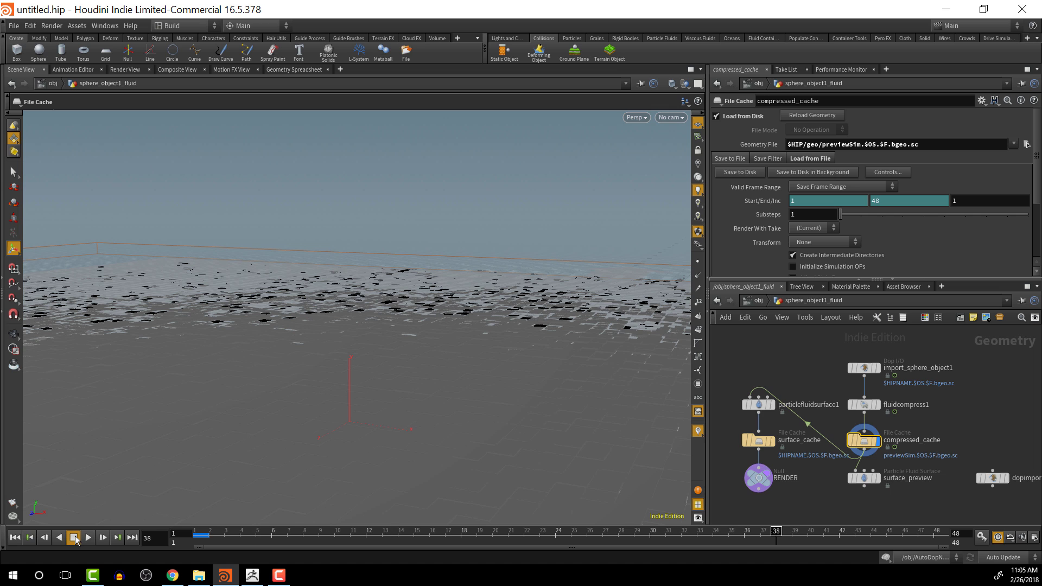
click(14, 539)
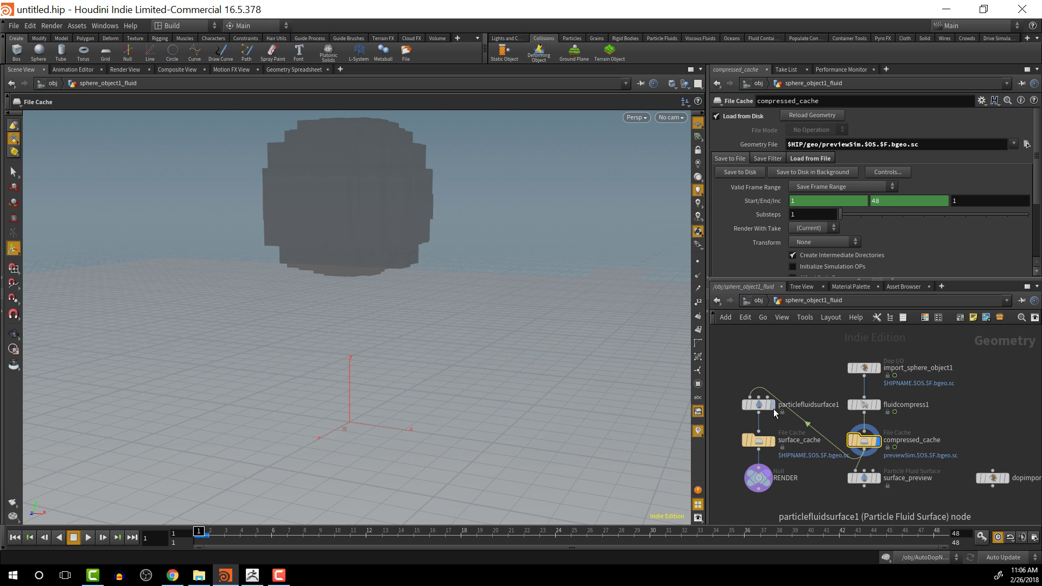
Step: Display surface_cache, play the meshed fluid surface, then stop and rewind to frame 1
click(773, 428)
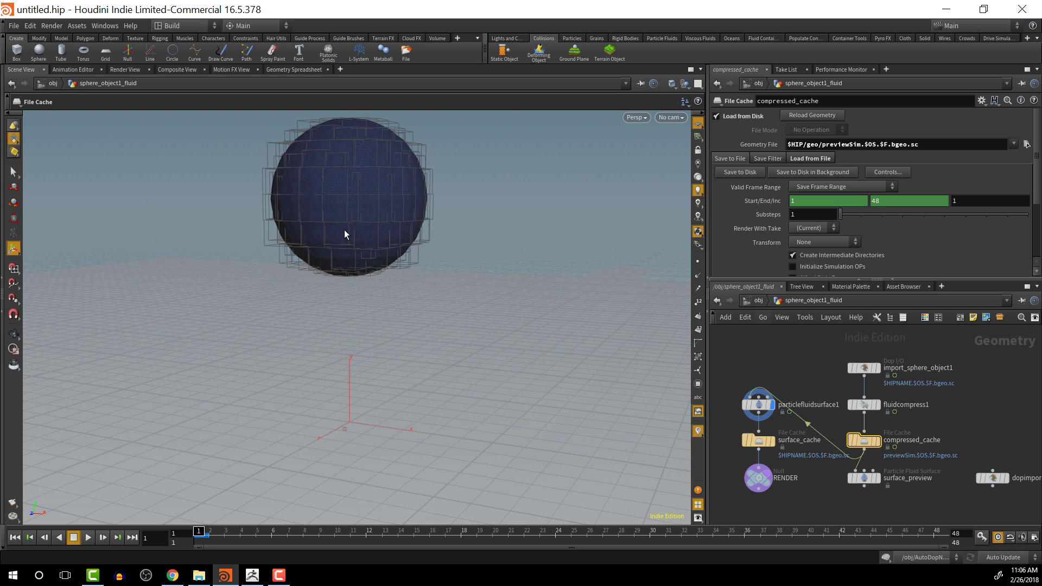
click(773, 441)
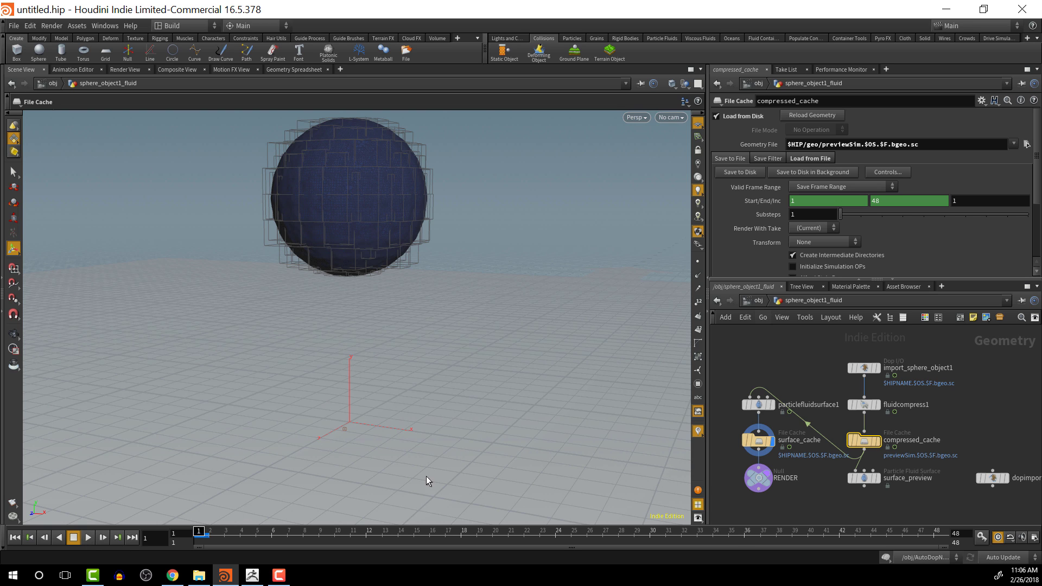
click(763, 440)
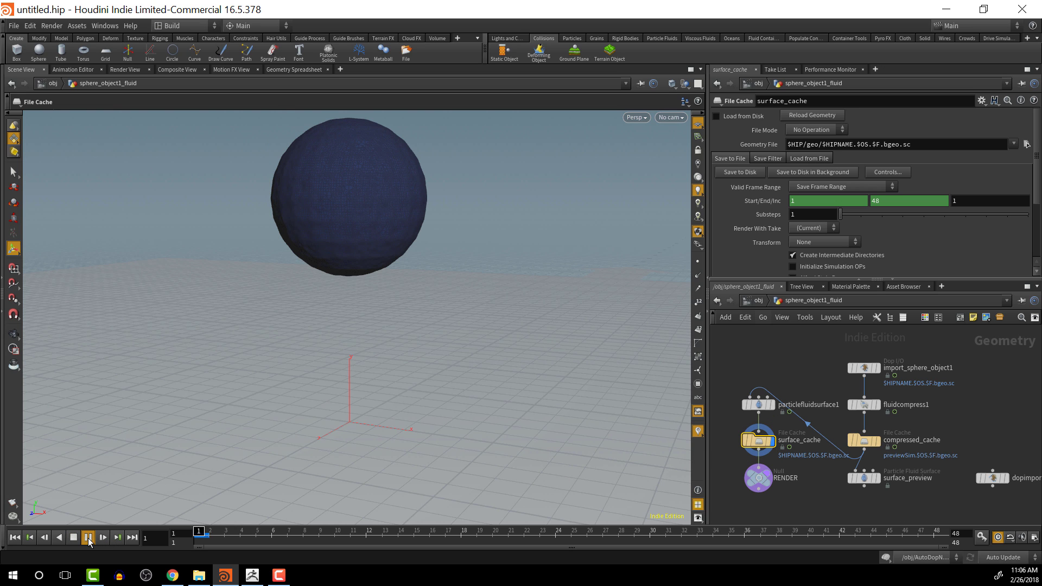
click(88, 538)
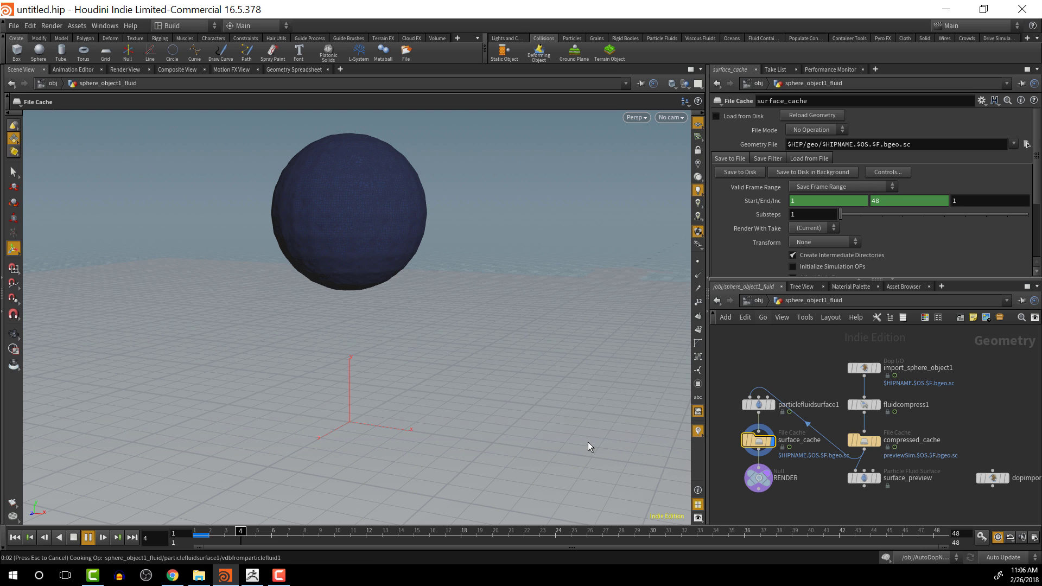
click(88, 538)
click(17, 538)
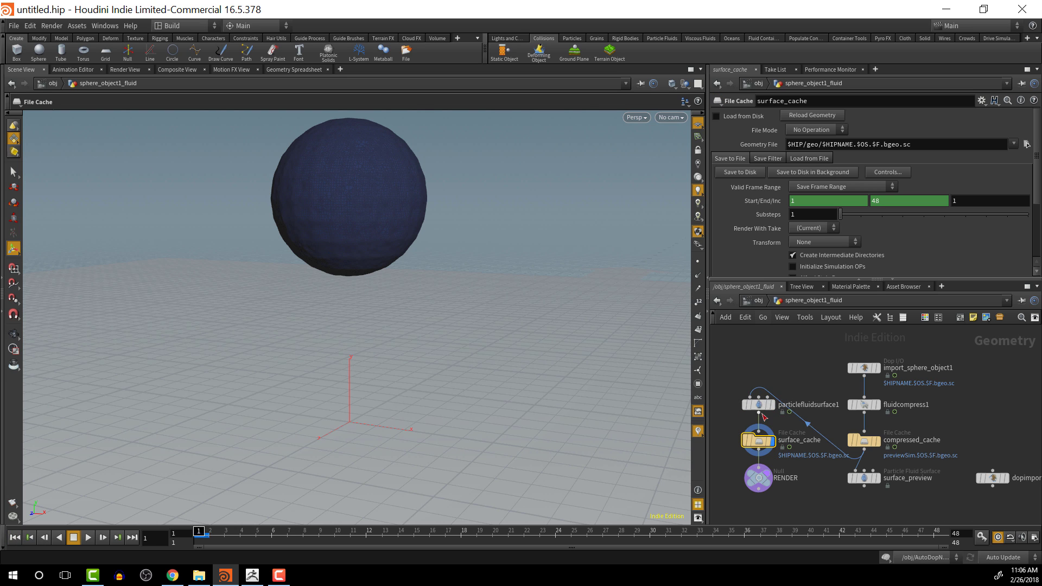
Step: Compare compressed_cache's settings with surface_cache's, keeping surface_cache displayed
click(772, 442)
click(866, 440)
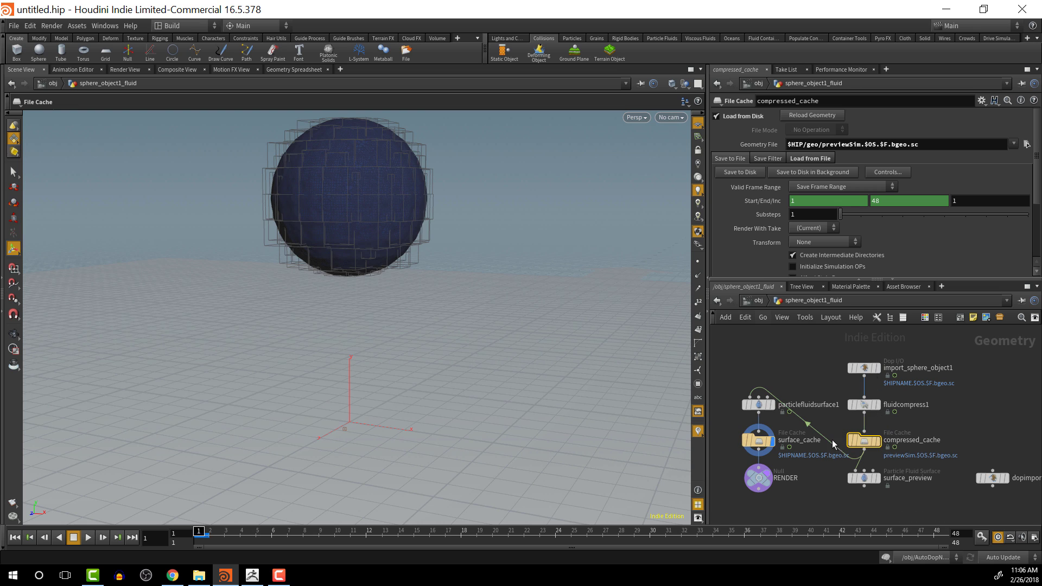
click(759, 442)
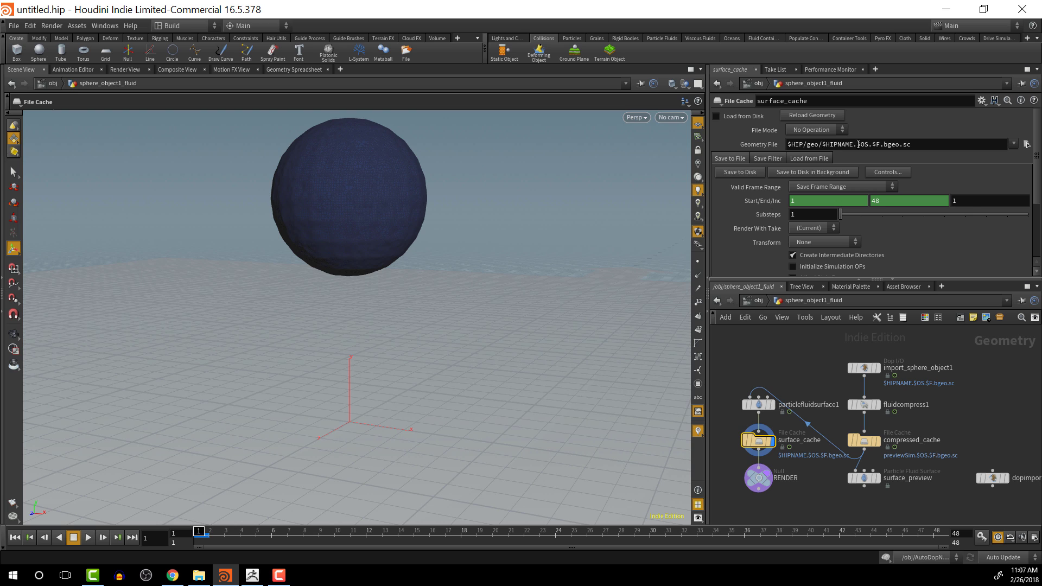
Step: Point surface_cache's output to Desktop/sims with file name RenderGeo.$OS.$F.bgeo.sc
double_click(862, 145)
key(ctrl+c)
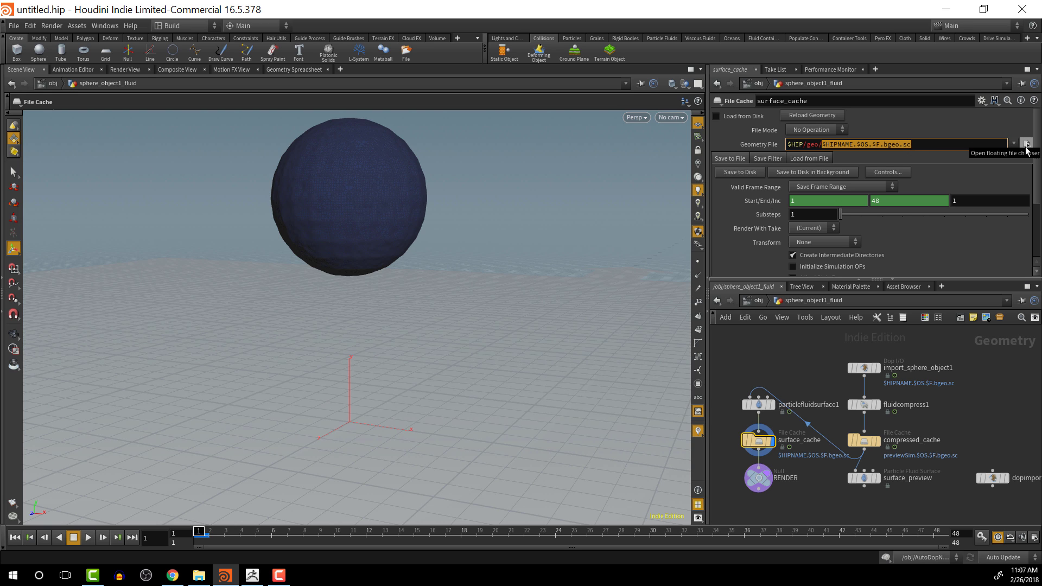
click(1026, 146)
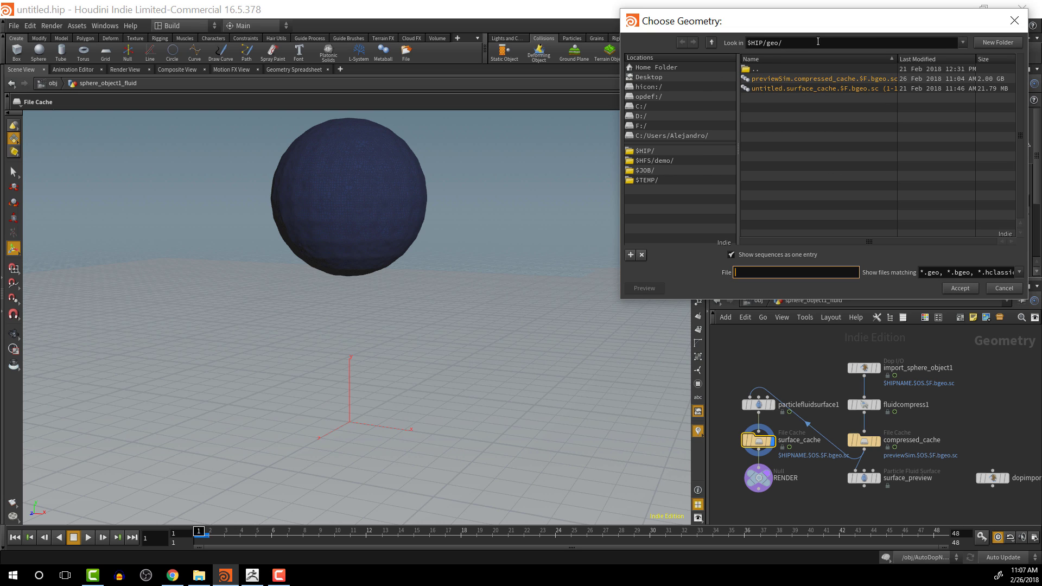
click(653, 78)
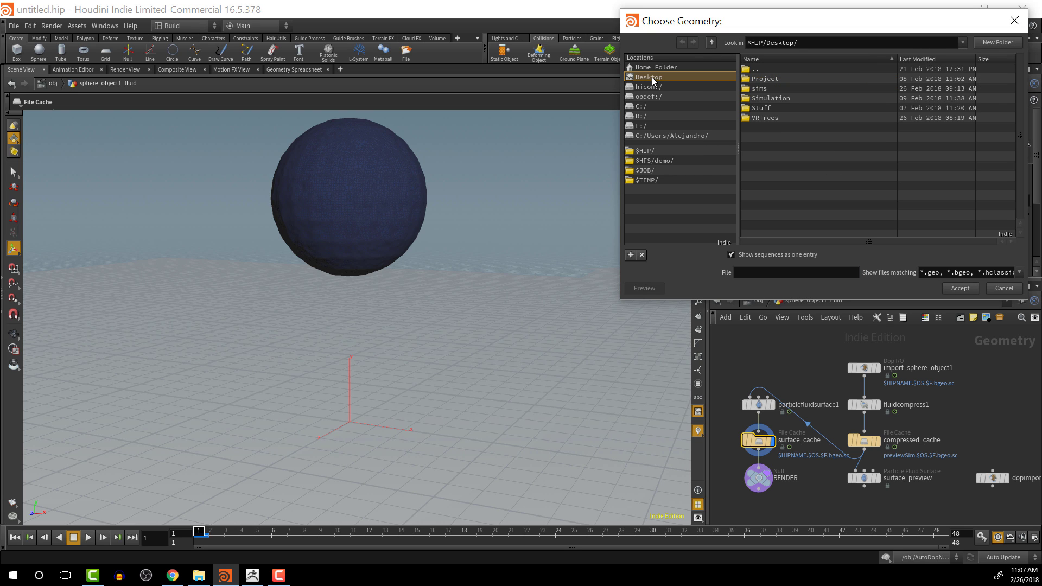
double_click(766, 89)
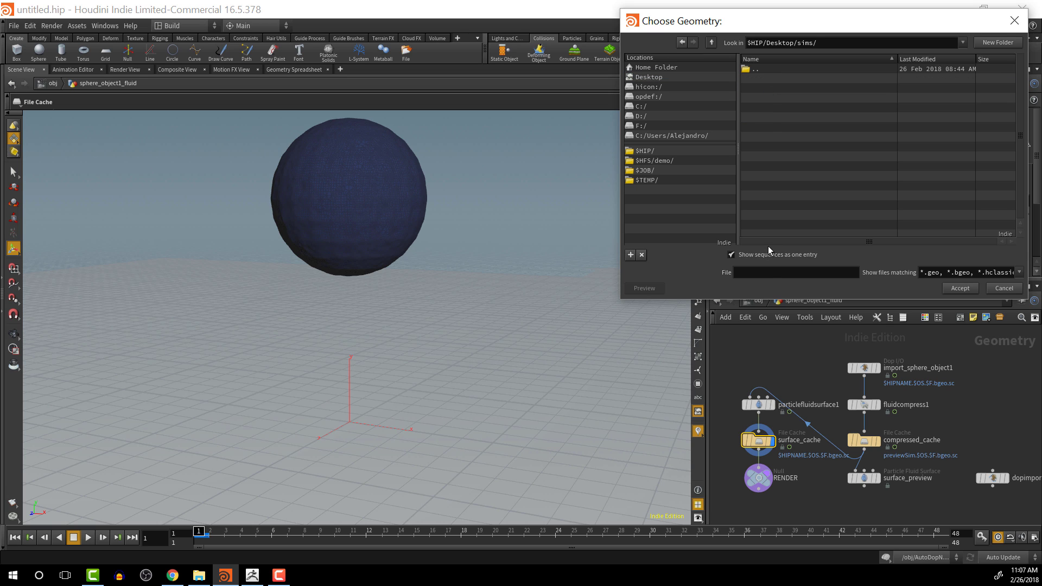
key(ctrl+v)
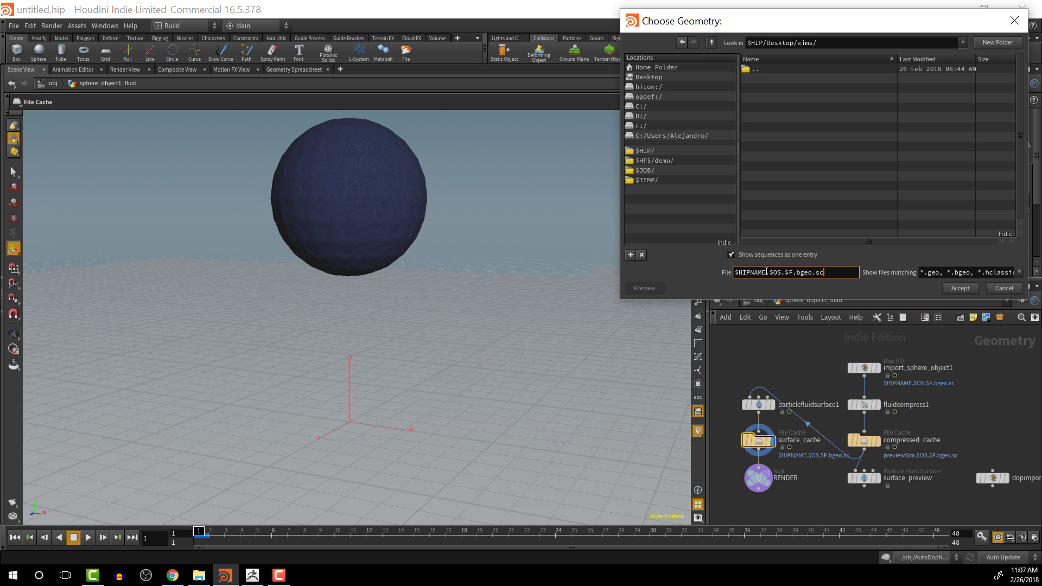
key(Home)
drag(766, 272, 702, 275)
text(Render)
text(Geo)
click(961, 289)
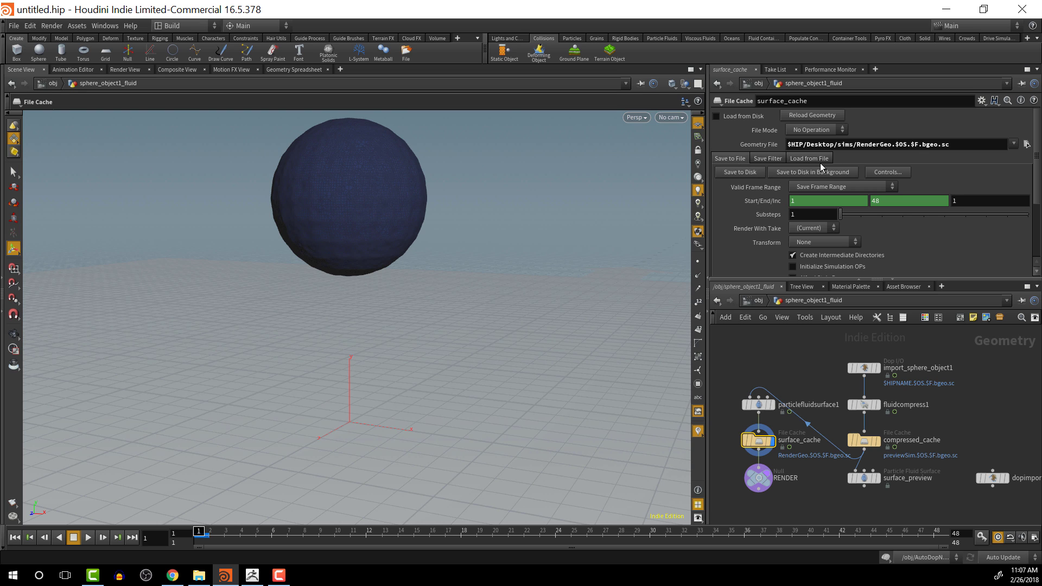
Step: Write the RenderGeo surface frames to disk, moving the progress window aside
click(742, 174)
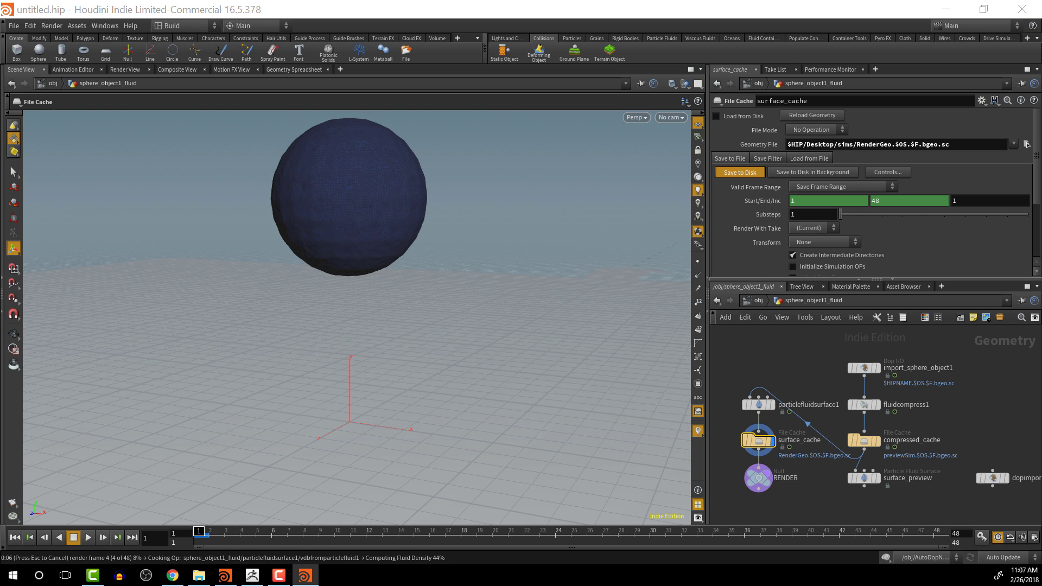
drag(863, 281, 570, 286)
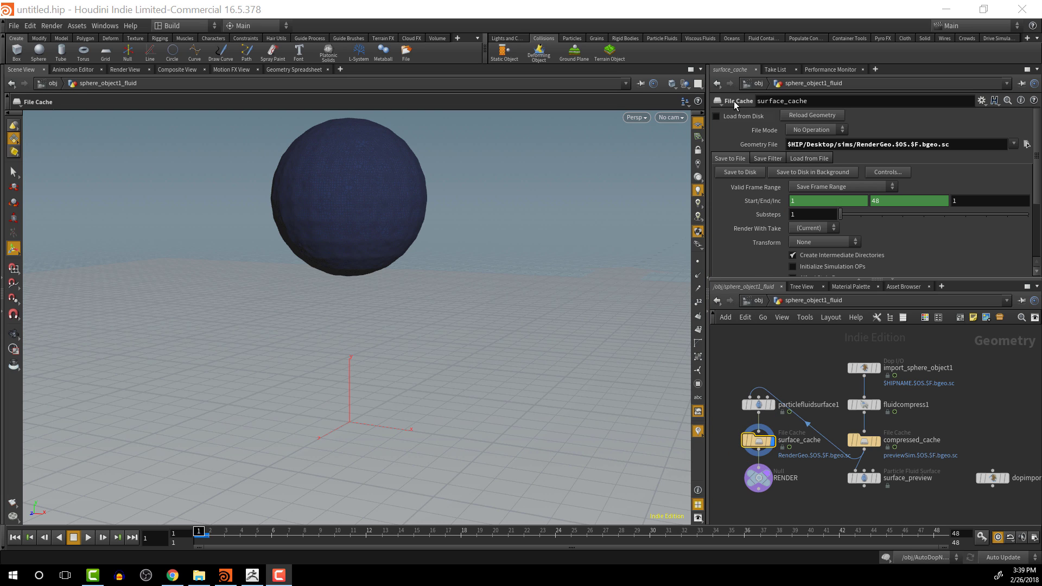
Step: Enable Load from Disk on surface_cache, play the cached water, then stop and rewind
click(717, 116)
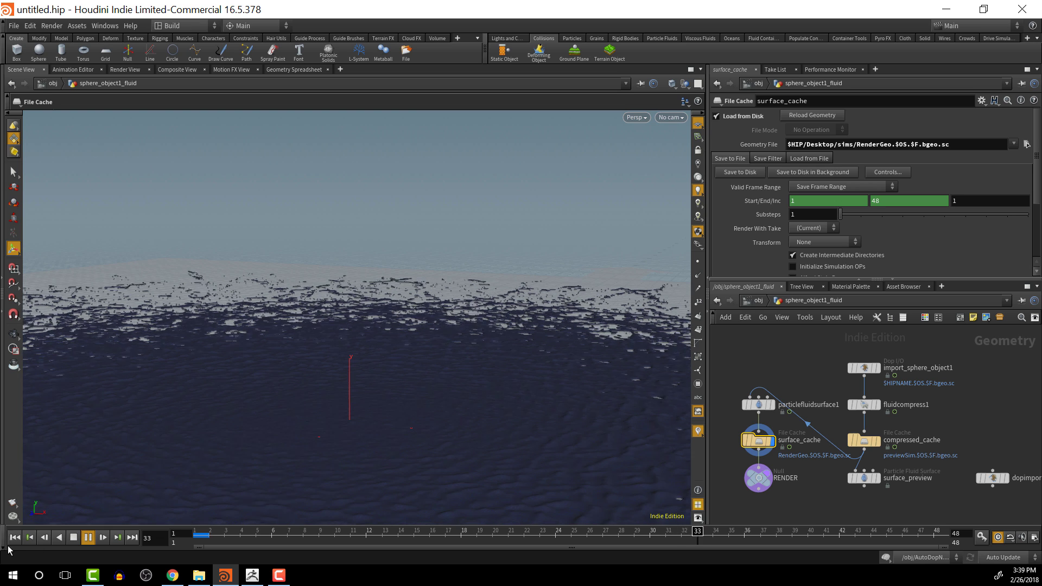
key(Escape)
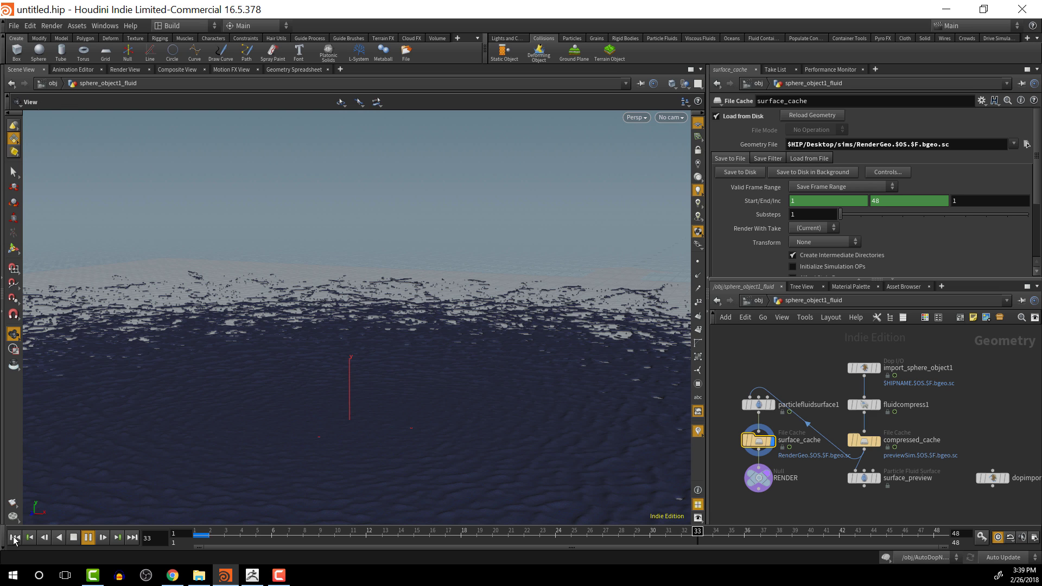
key(Escape)
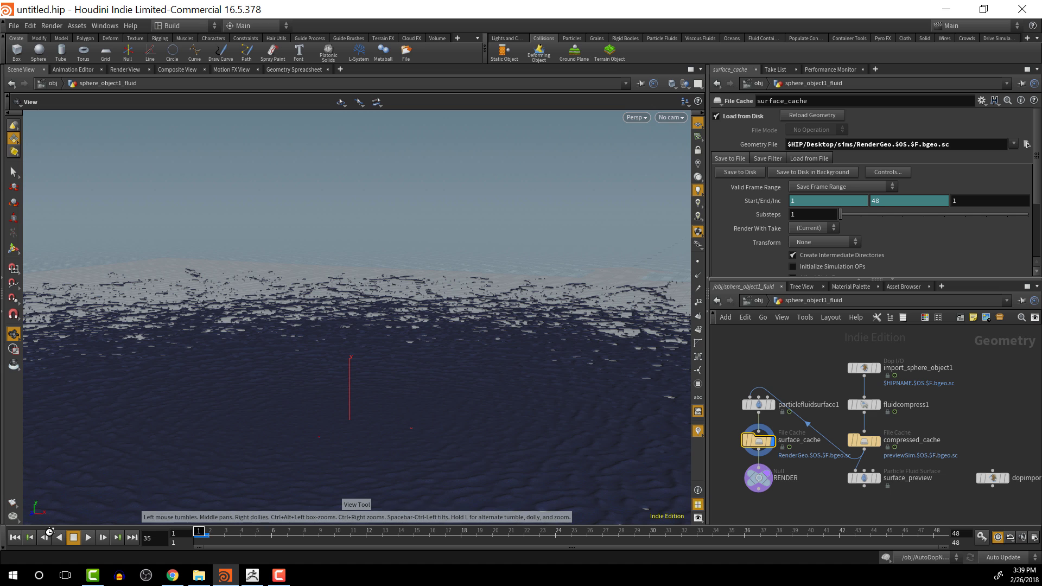
key(Up)
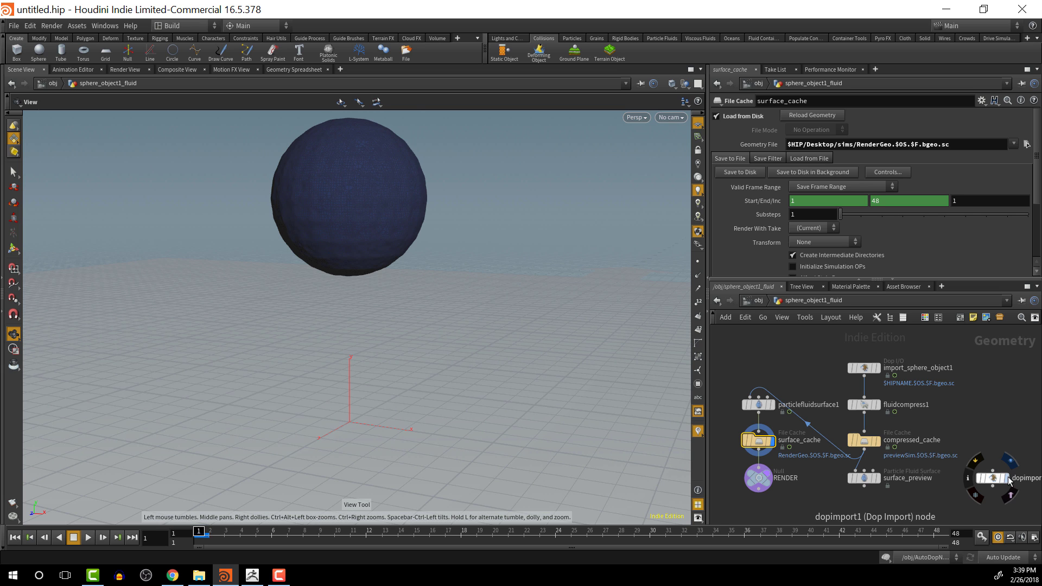
click(1011, 479)
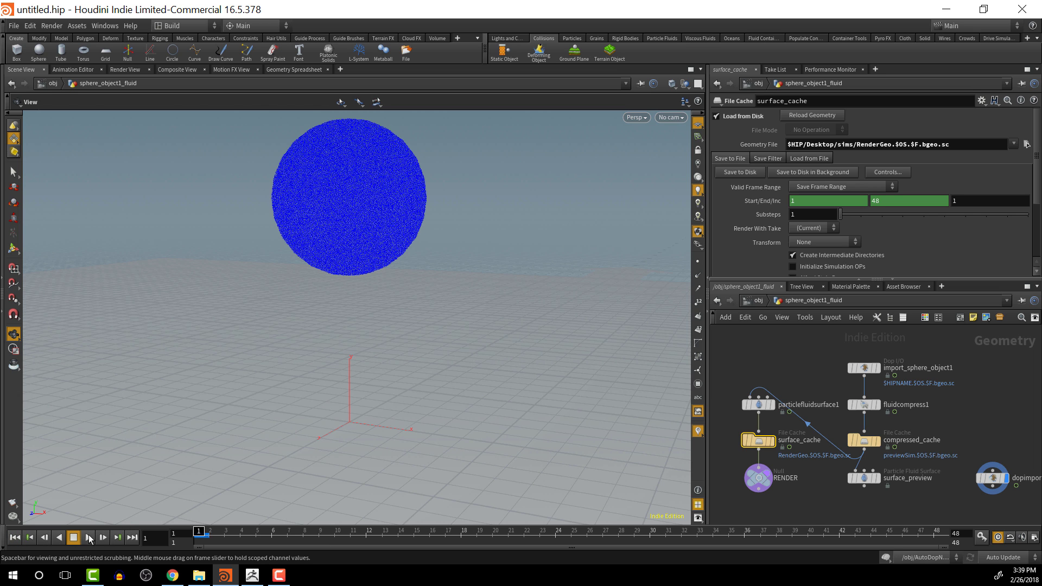
click(88, 538)
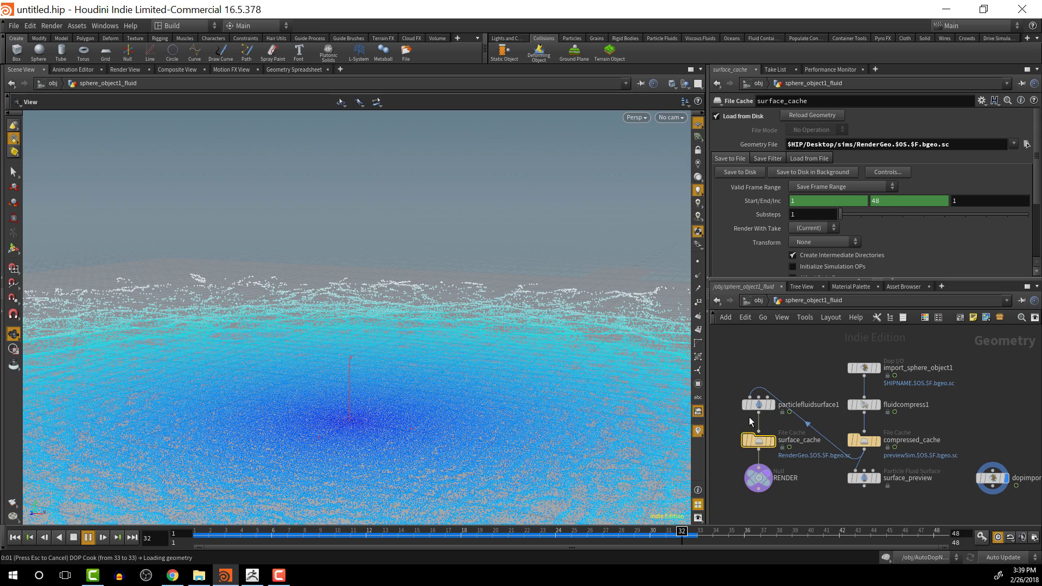
click(74, 538)
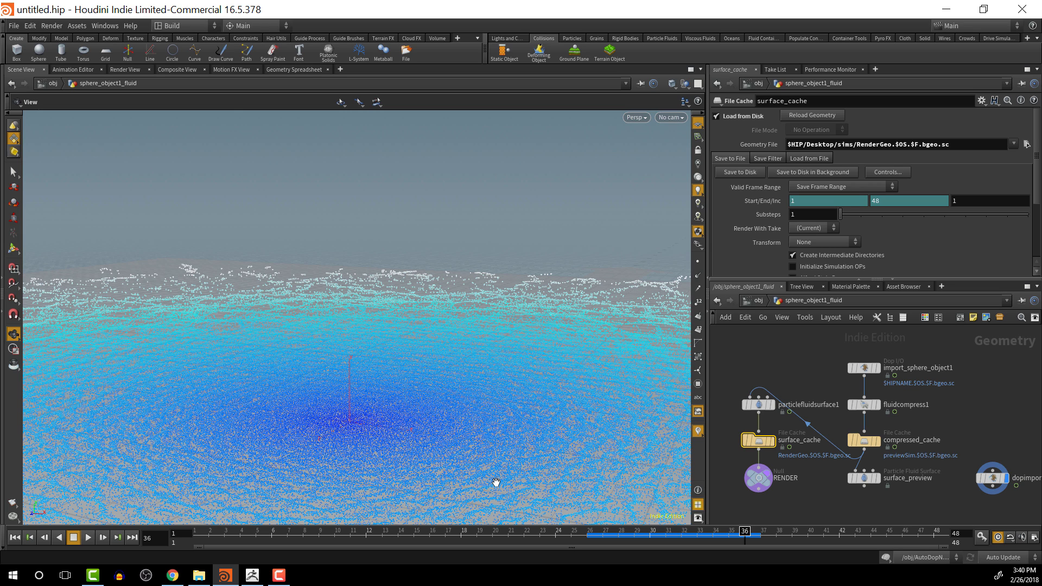
click(17, 543)
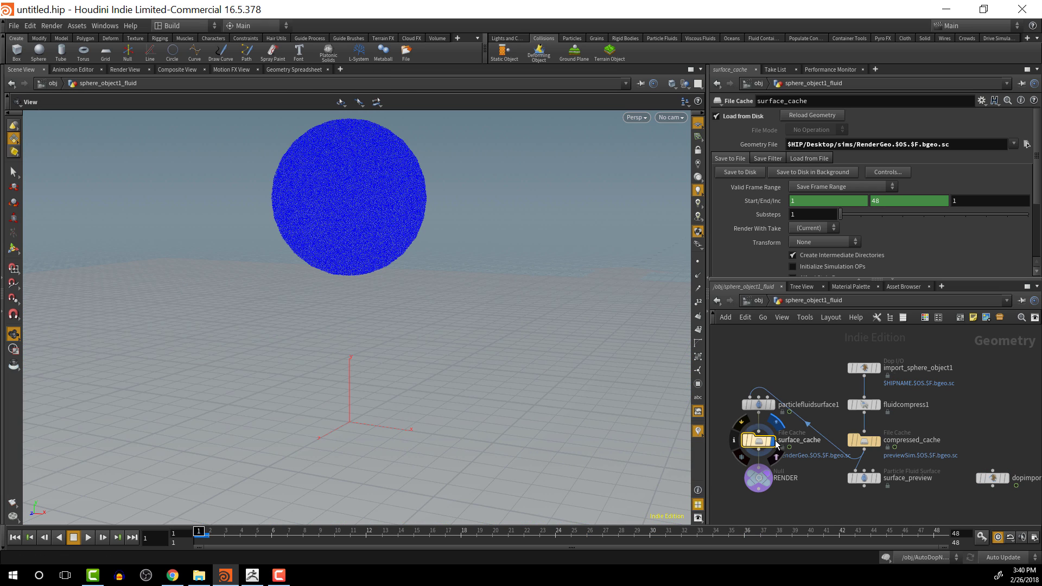
click(777, 445)
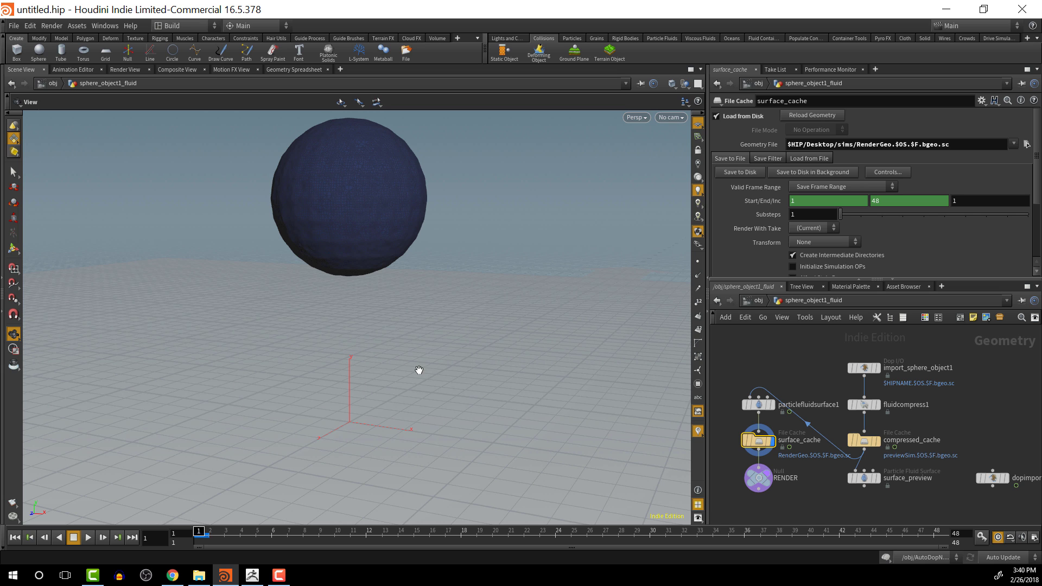
middle_drag(388, 348, 392, 316)
scroll(376, 322, down, 2)
scroll(377, 324, down, 2)
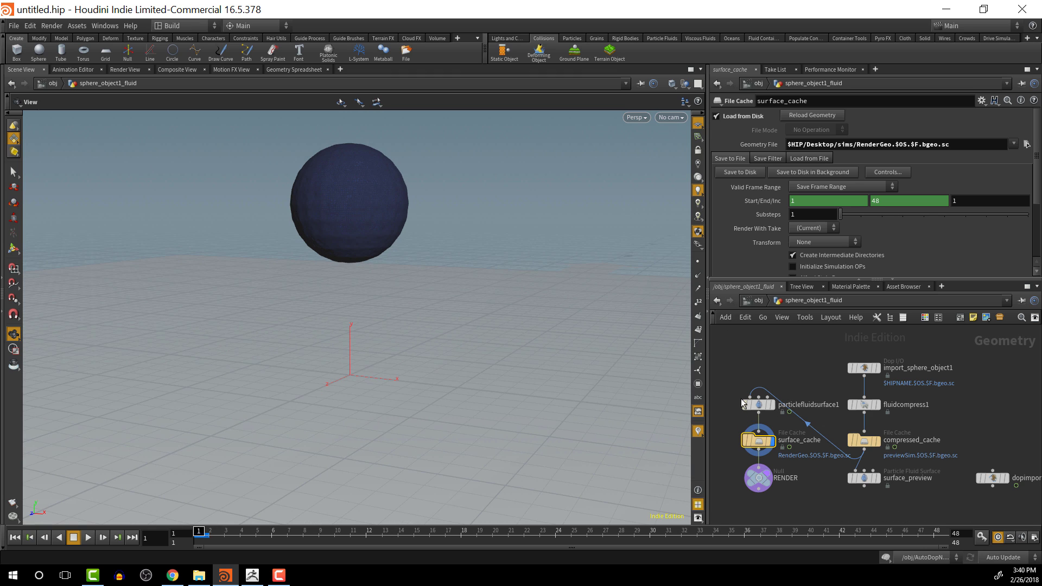
Step: Create a ROP Alembic Output node (rop_alembic1) and place it below the RENDER node
middle_drag(814, 504, 812, 447)
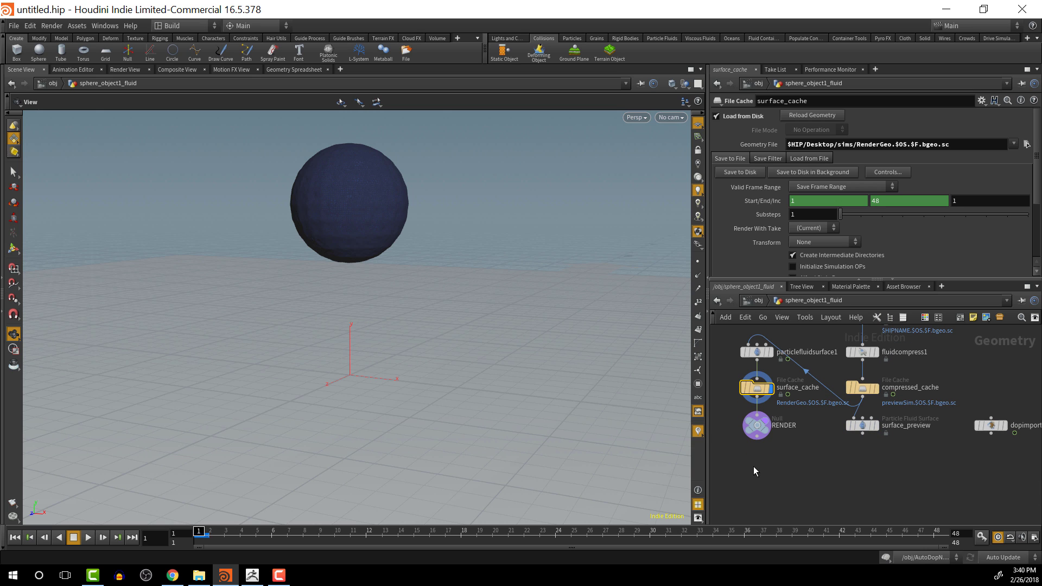
key(Tab)
text(r)
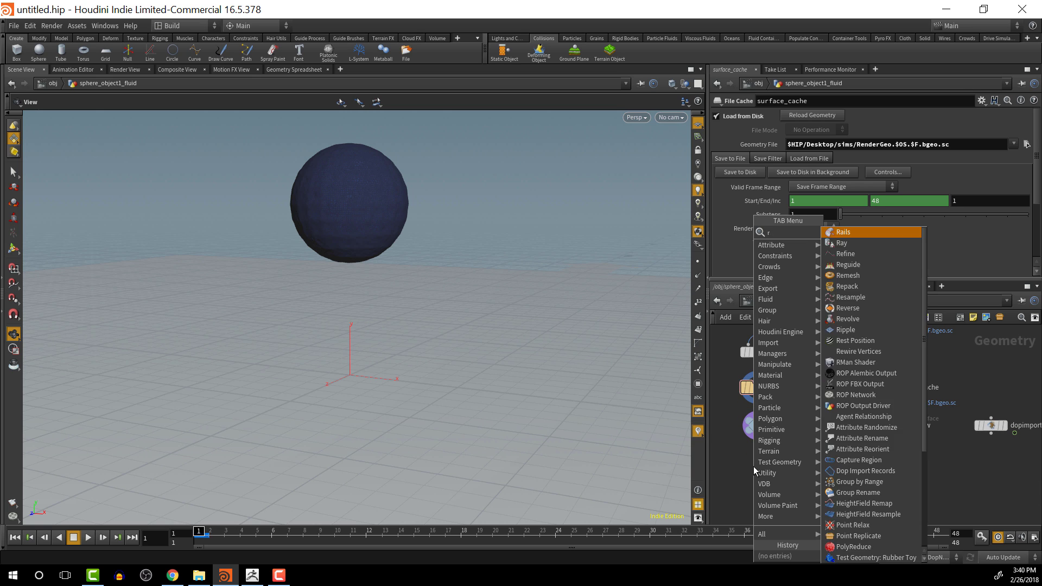
text(op)
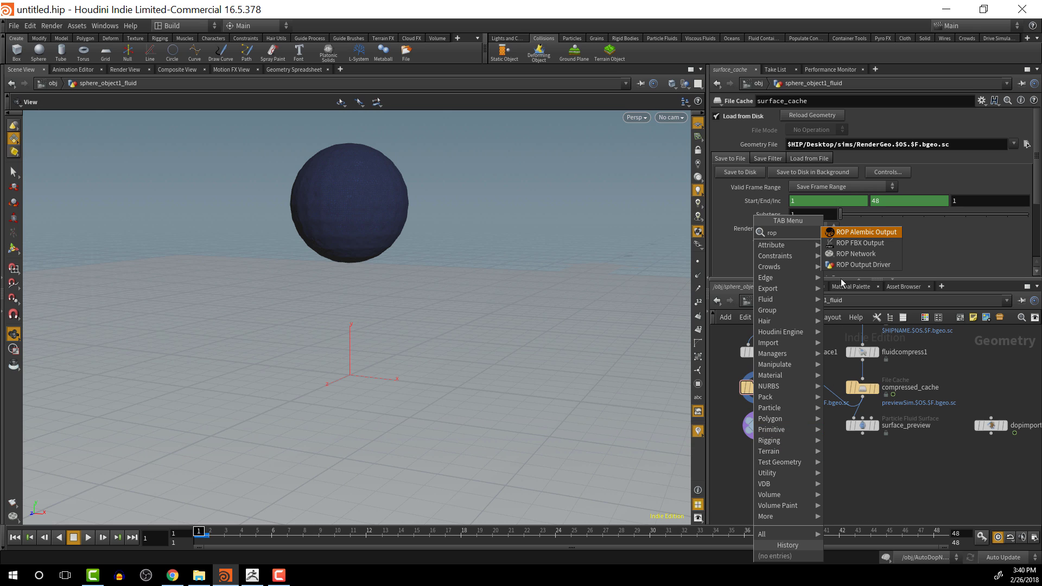
click(865, 232)
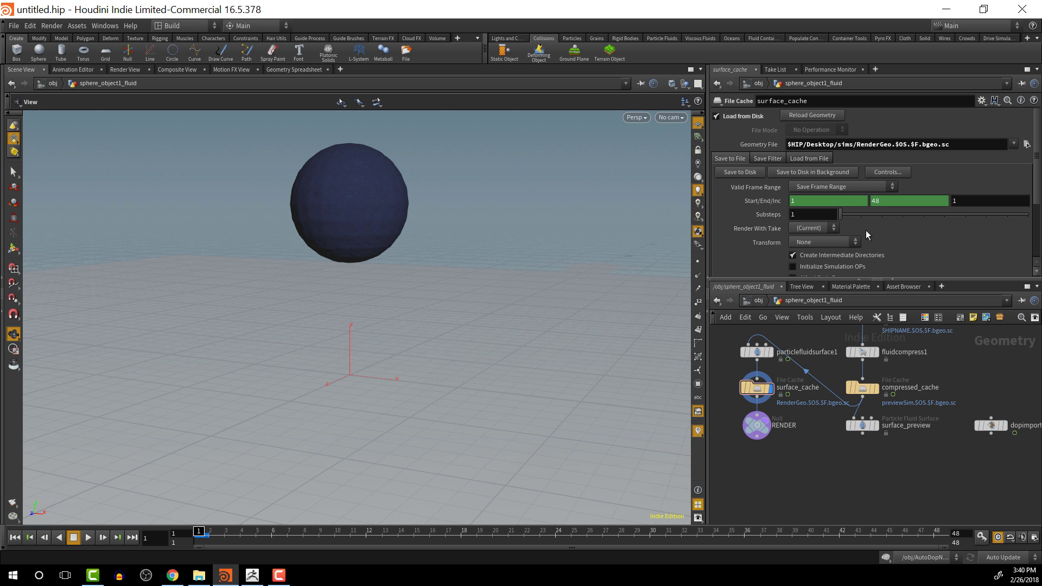
click(780, 451)
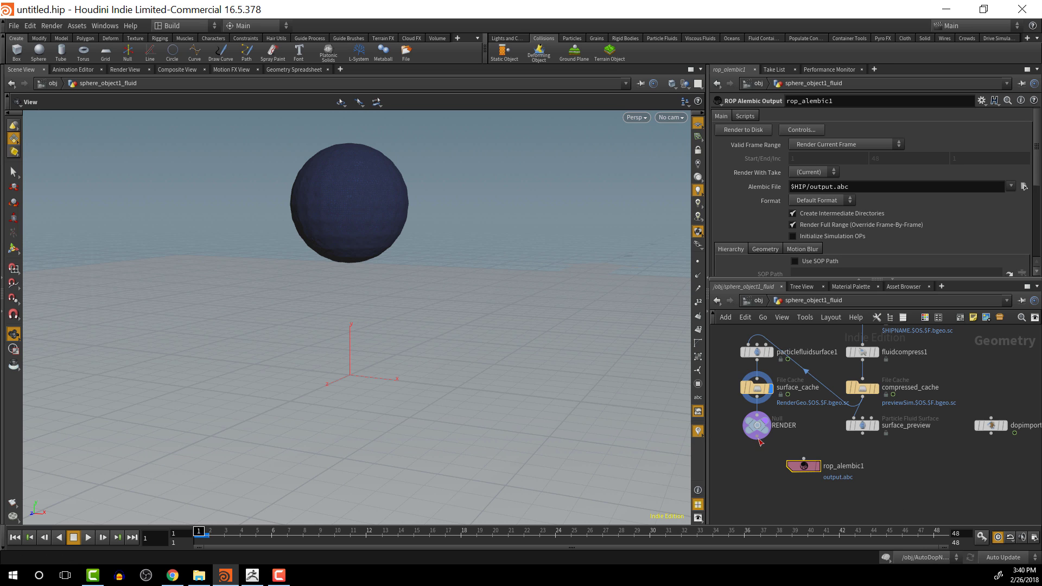
Step: Wire RENDER into rop_alembic1 and set its Alembic file to $HIP/Desktop/sims/testSim
drag(758, 438, 804, 460)
click(1012, 188)
click(935, 172)
click(1024, 186)
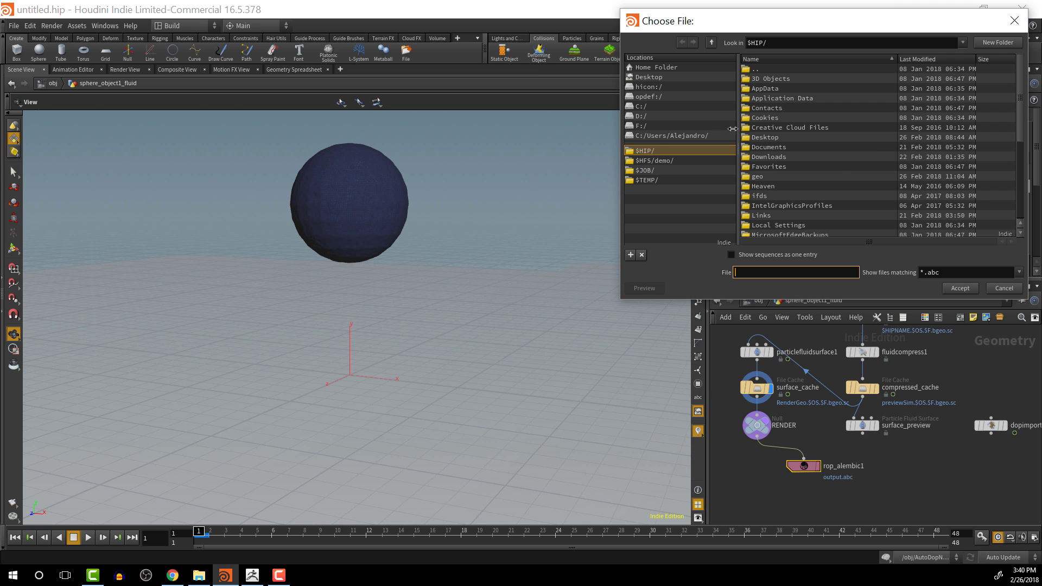
click(651, 78)
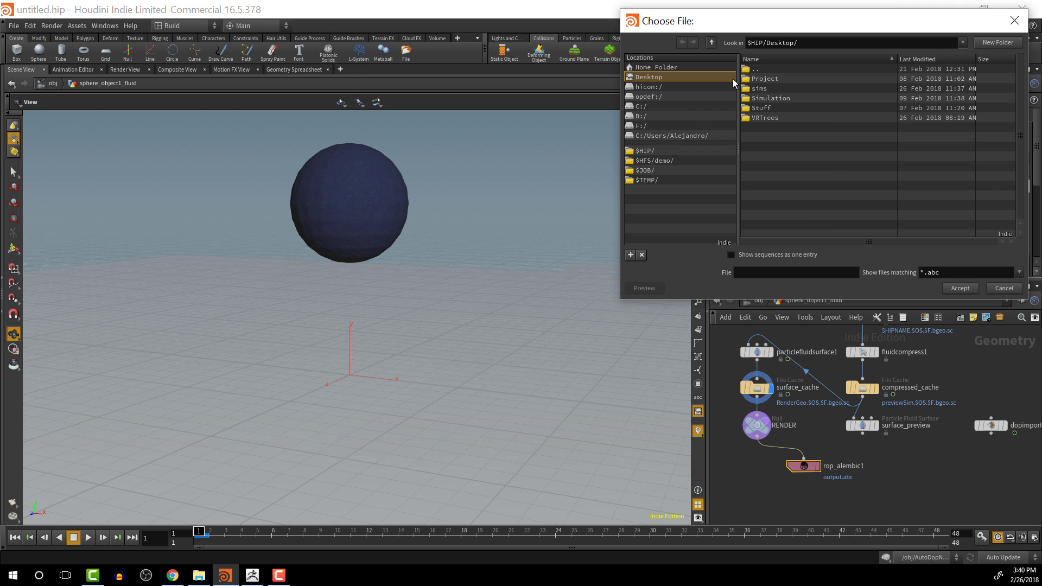
double_click(758, 88)
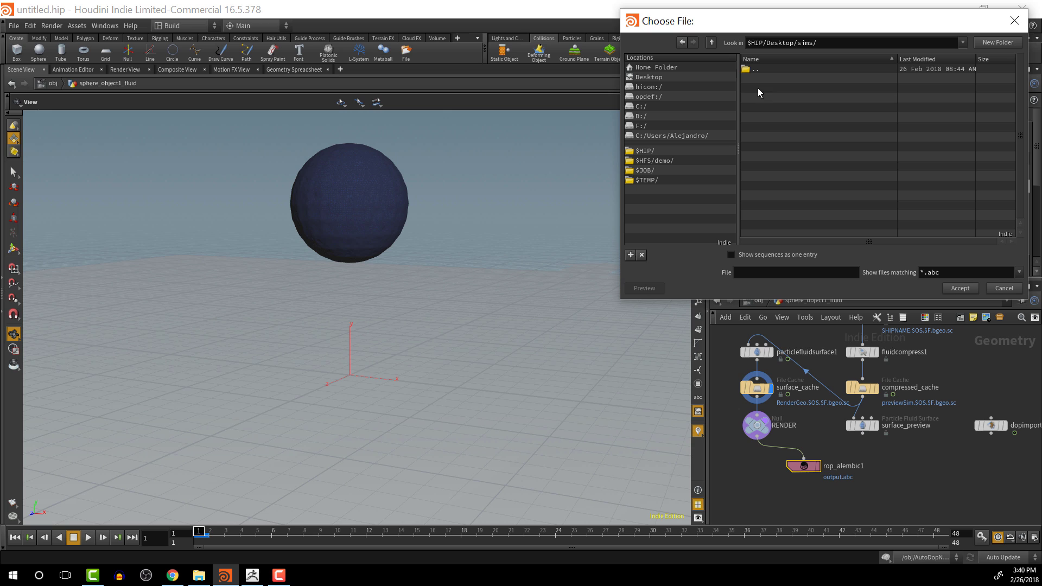
click(804, 274)
text(testSim)
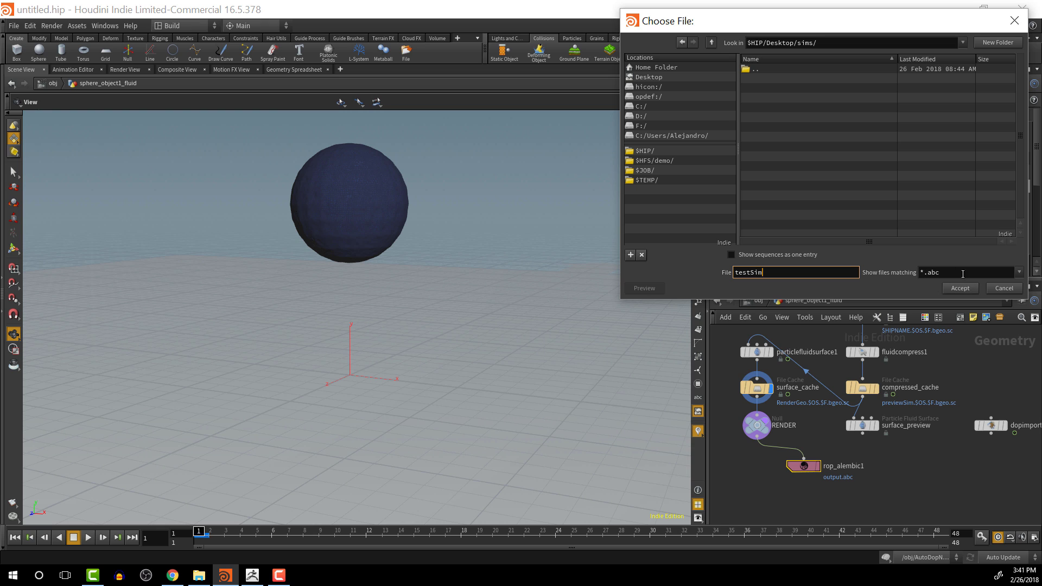
click(961, 288)
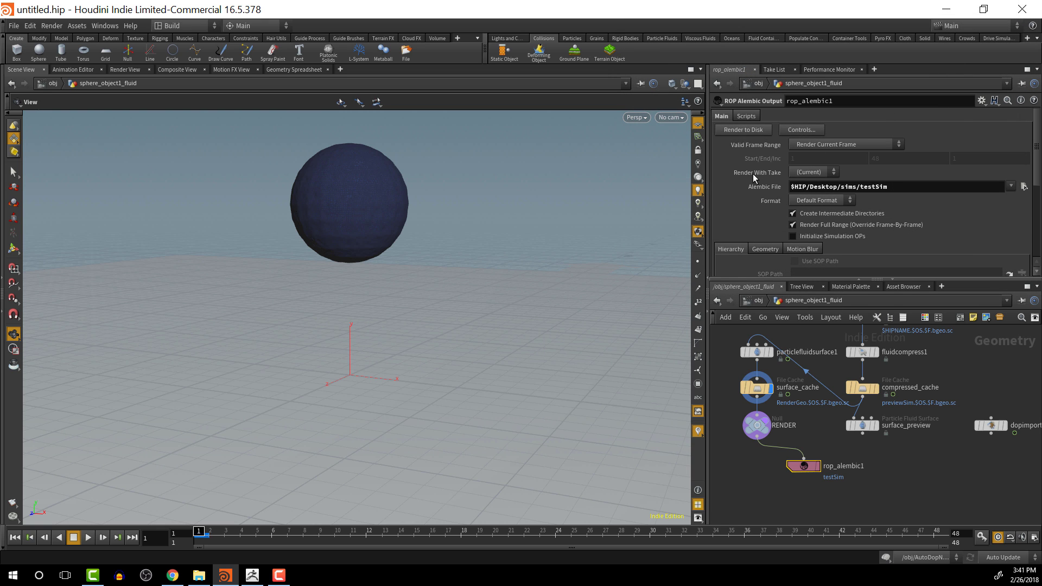
Step: Review rop_alembic1's frame range, resolution and quality settings, then render the Alembic to disk
click(818, 467)
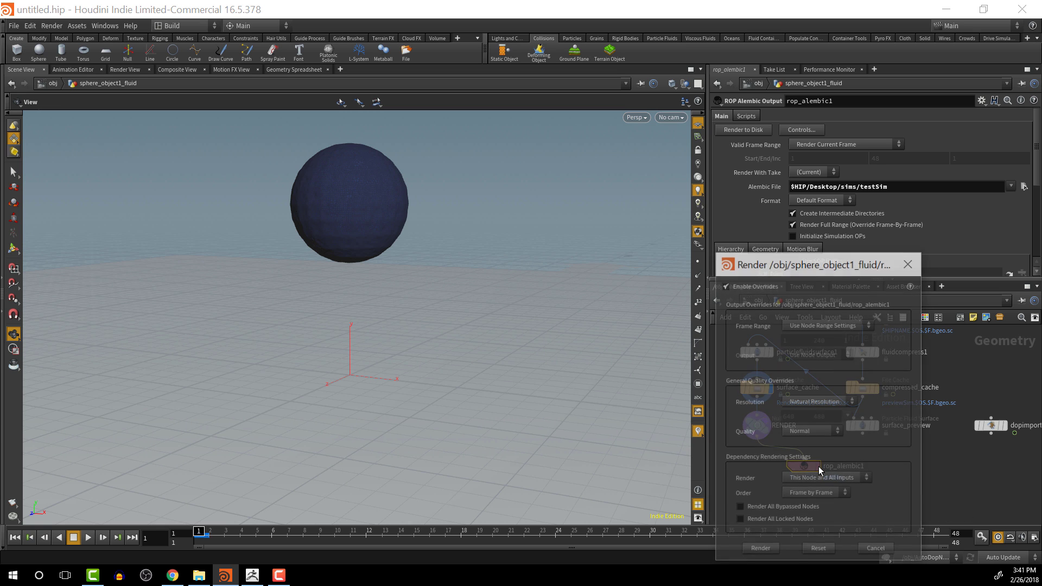
drag(792, 265, 634, 152)
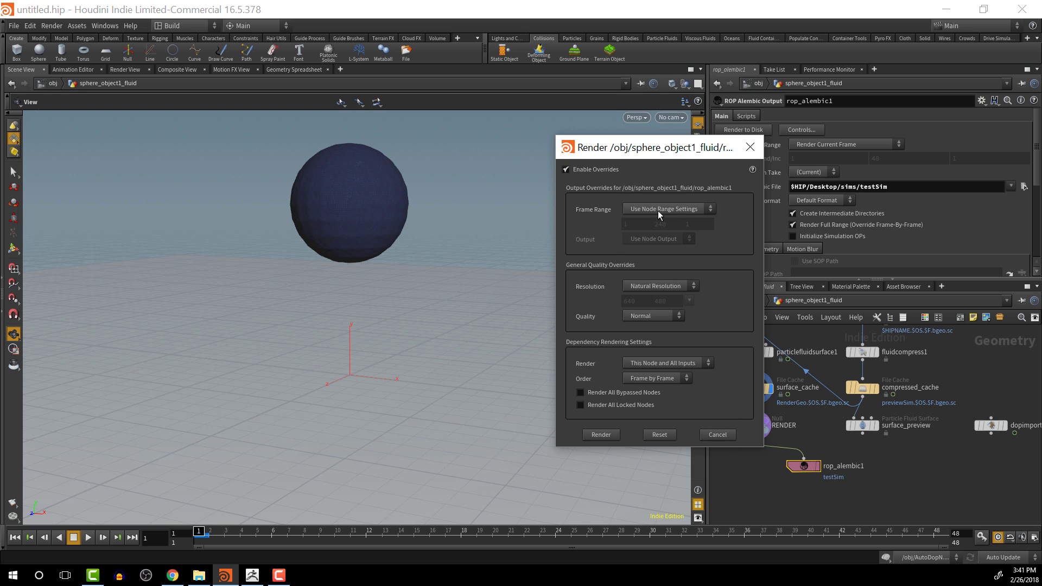
click(685, 211)
click(657, 285)
click(659, 315)
click(601, 435)
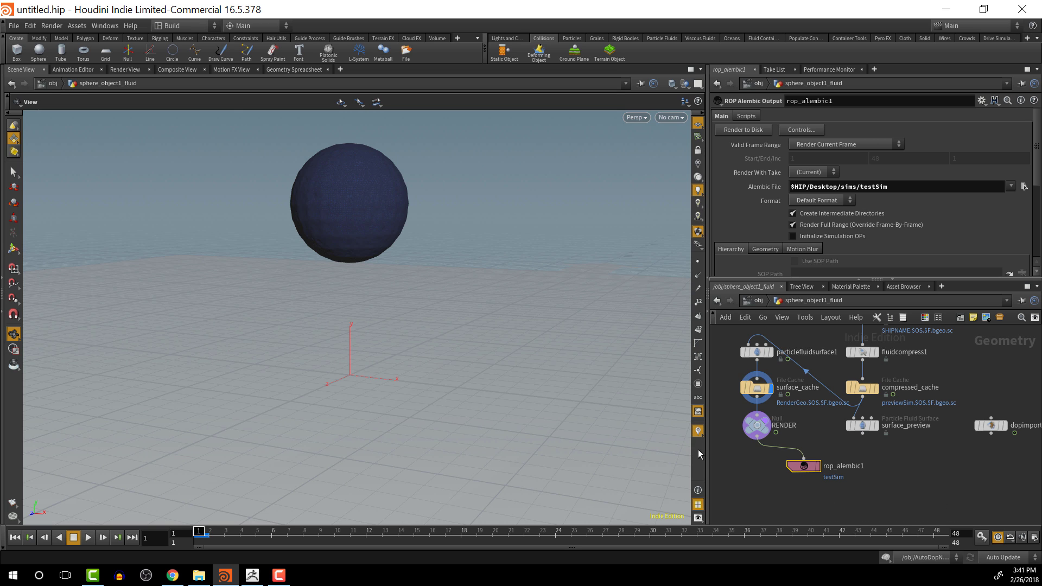
click(747, 128)
Step: Minimize Houdini and open the sims folder from the desktop
click(947, 9)
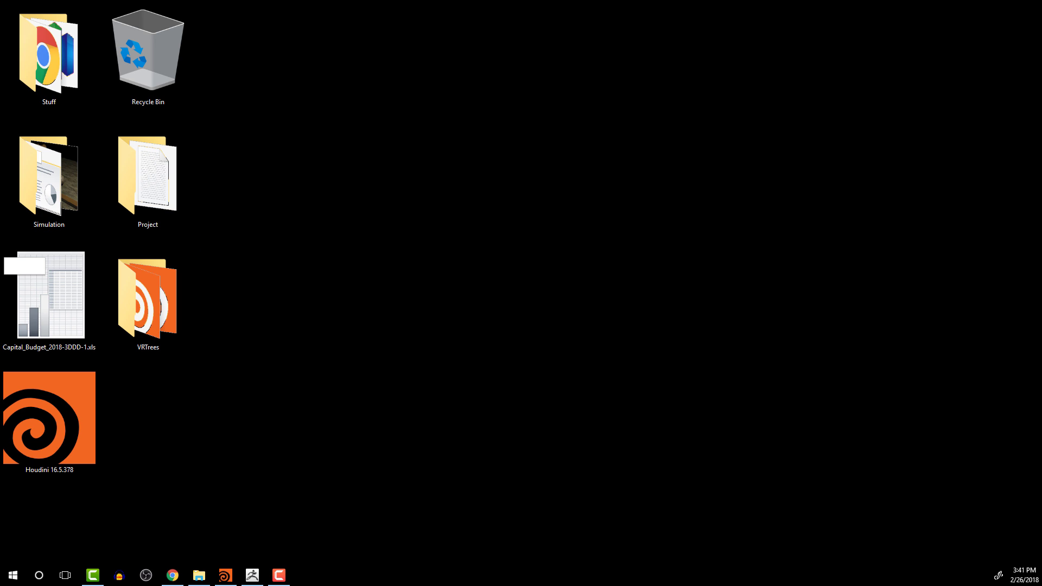
mouse_move(921, 133)
mouse_down()
mouse_move(229, 416)
mouse_move(152, 401)
mouse_up()
double_click(153, 402)
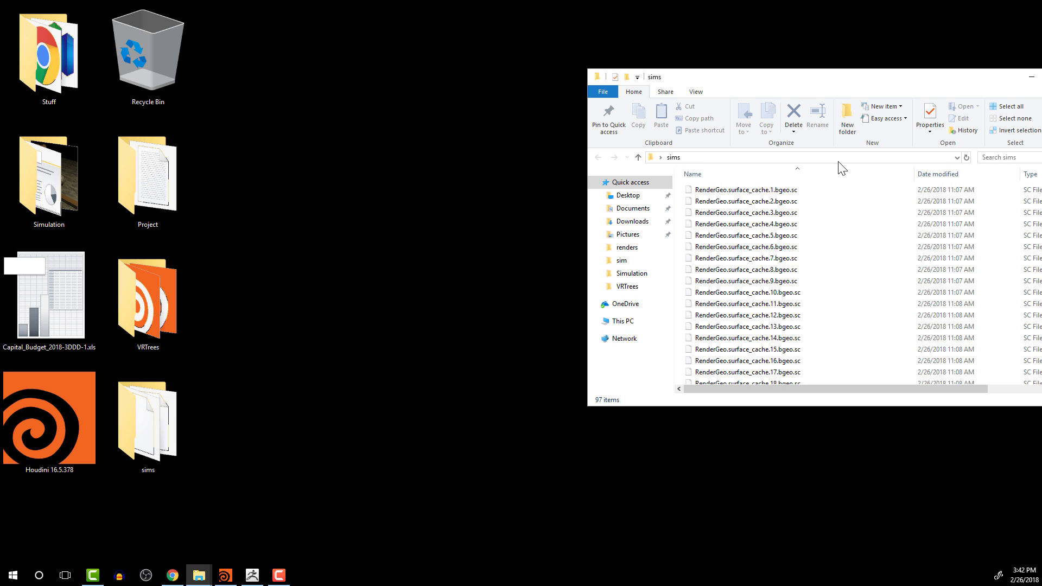
scroll(791, 236, down, 15)
scroll(792, 236, down, 1)
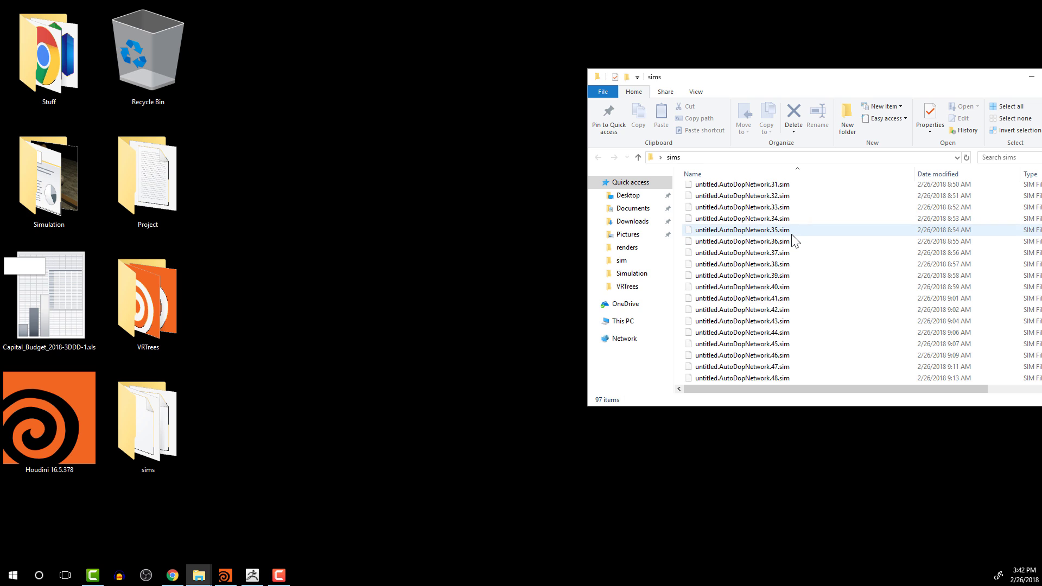
scroll(791, 236, up, 3)
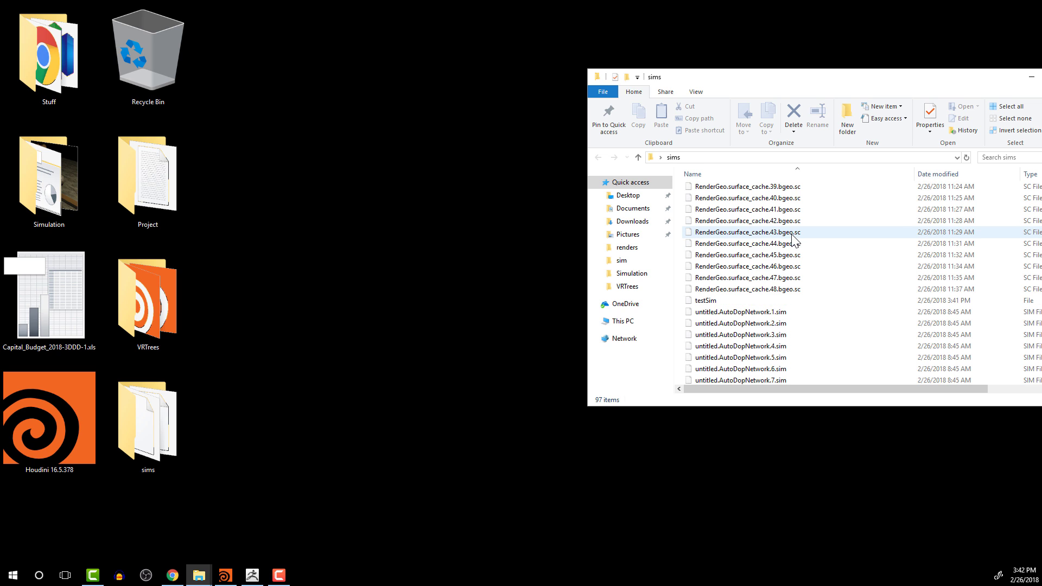
Step: Select testSim and widen the window to confirm its 2,015 KB size, then return to Houdini
click(741, 302)
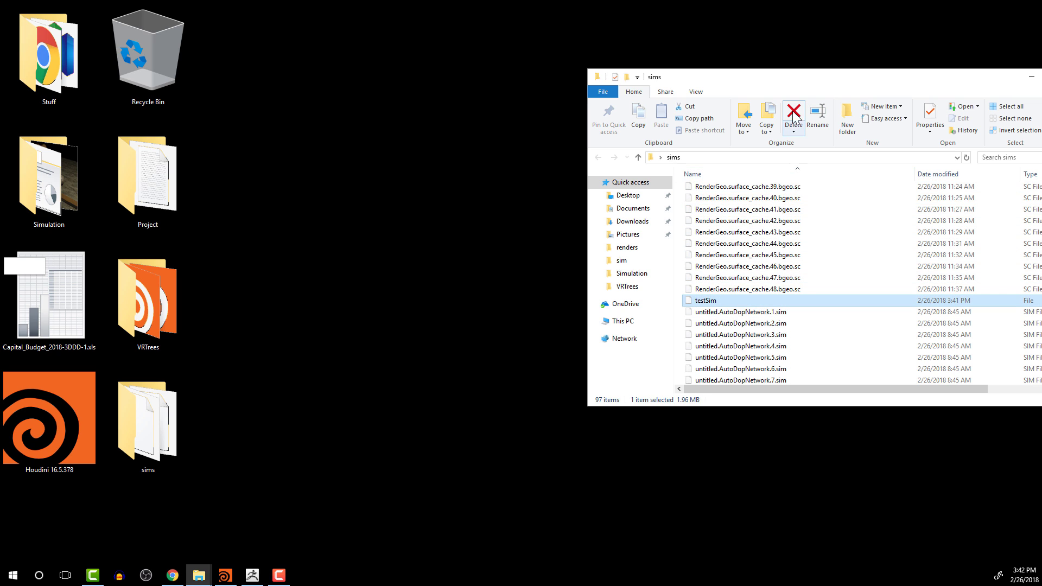
drag(790, 87, 698, 90)
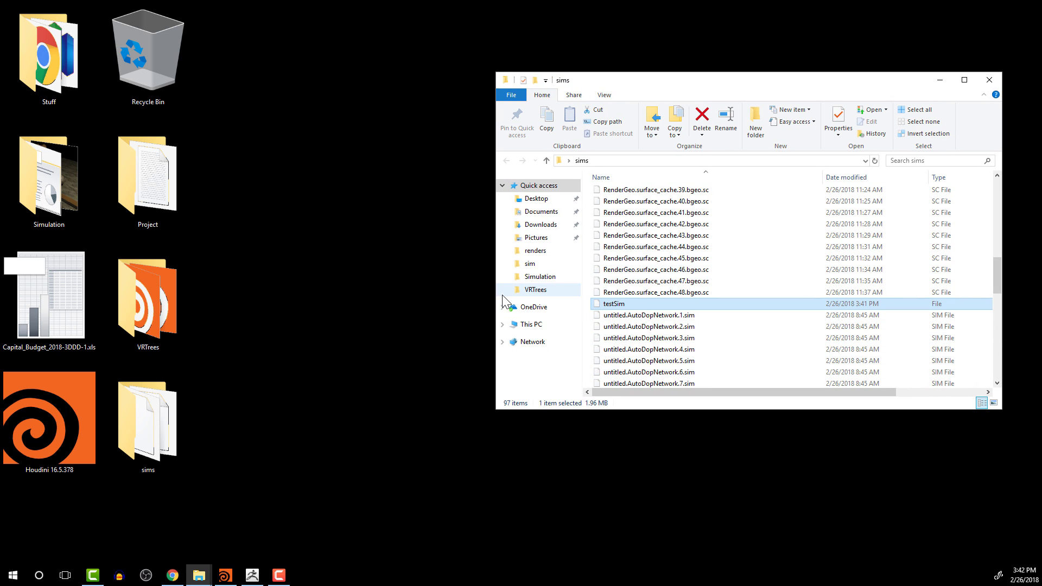
drag(498, 297, 109, 265)
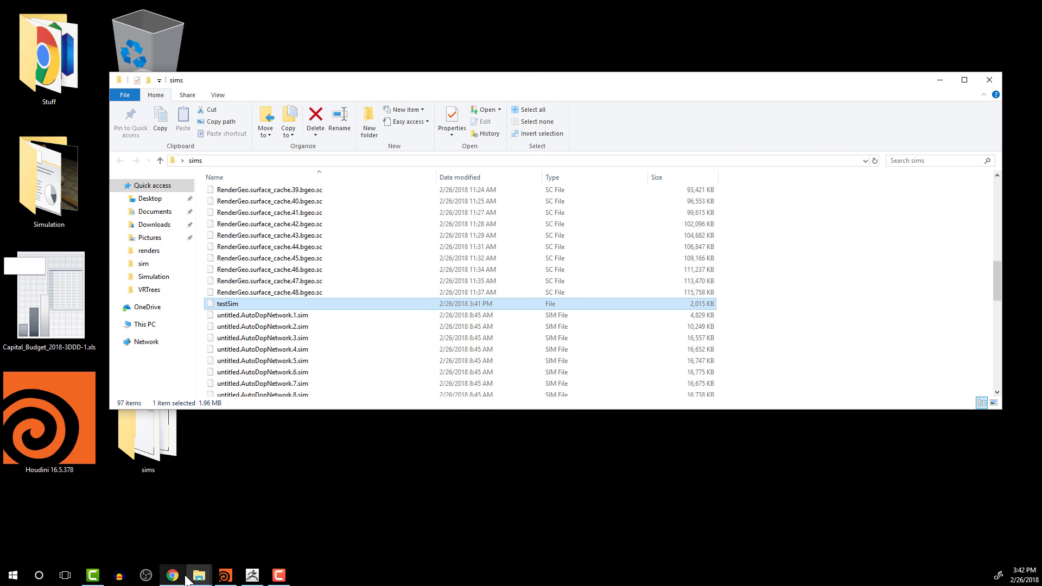
mouse_move(172, 576)
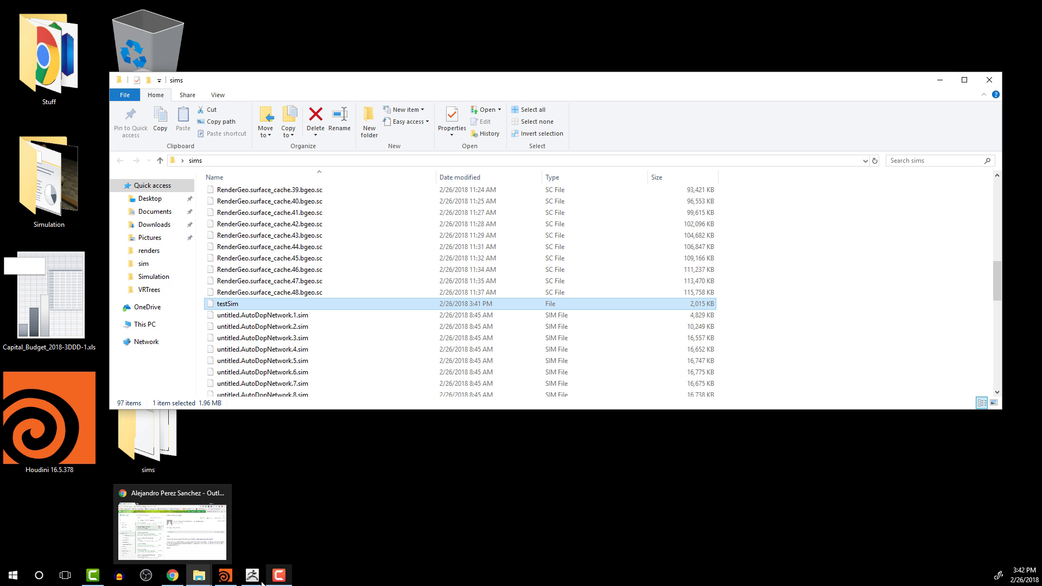
click(226, 576)
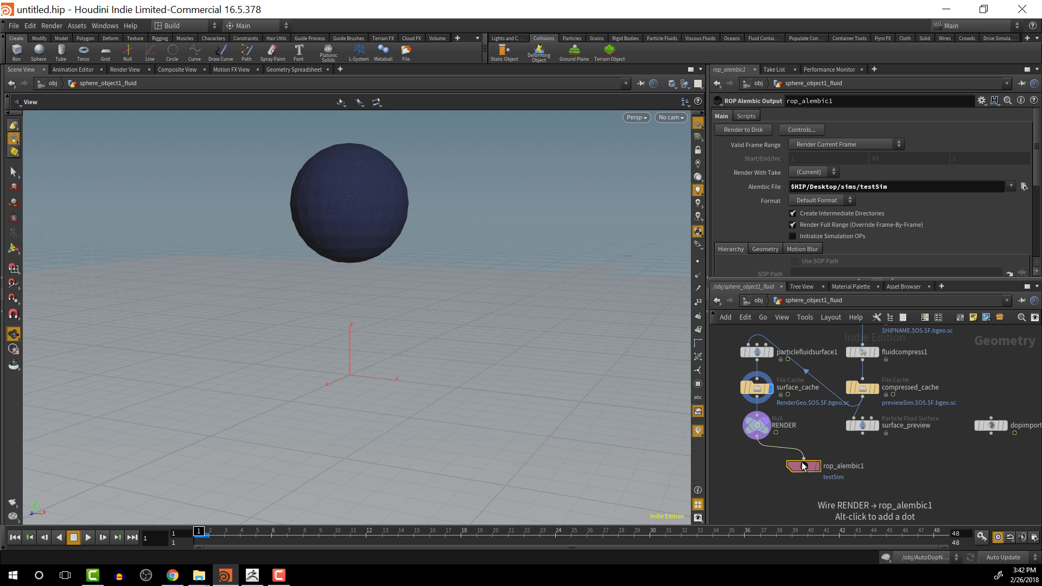
Step: Move rop_alembic1 to sit directly under RENDER, keeping the connection intact
drag(802, 472, 760, 477)
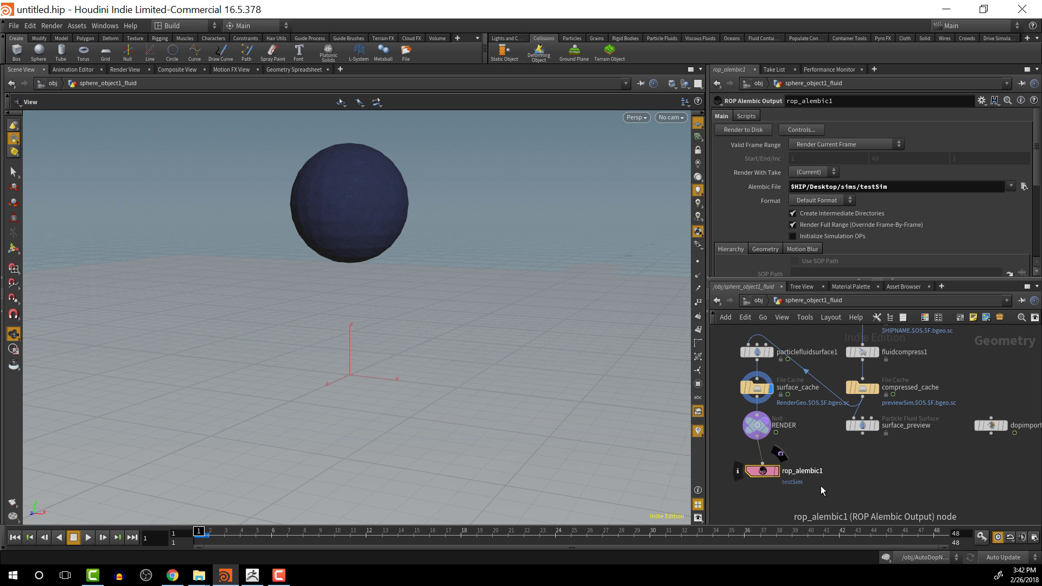